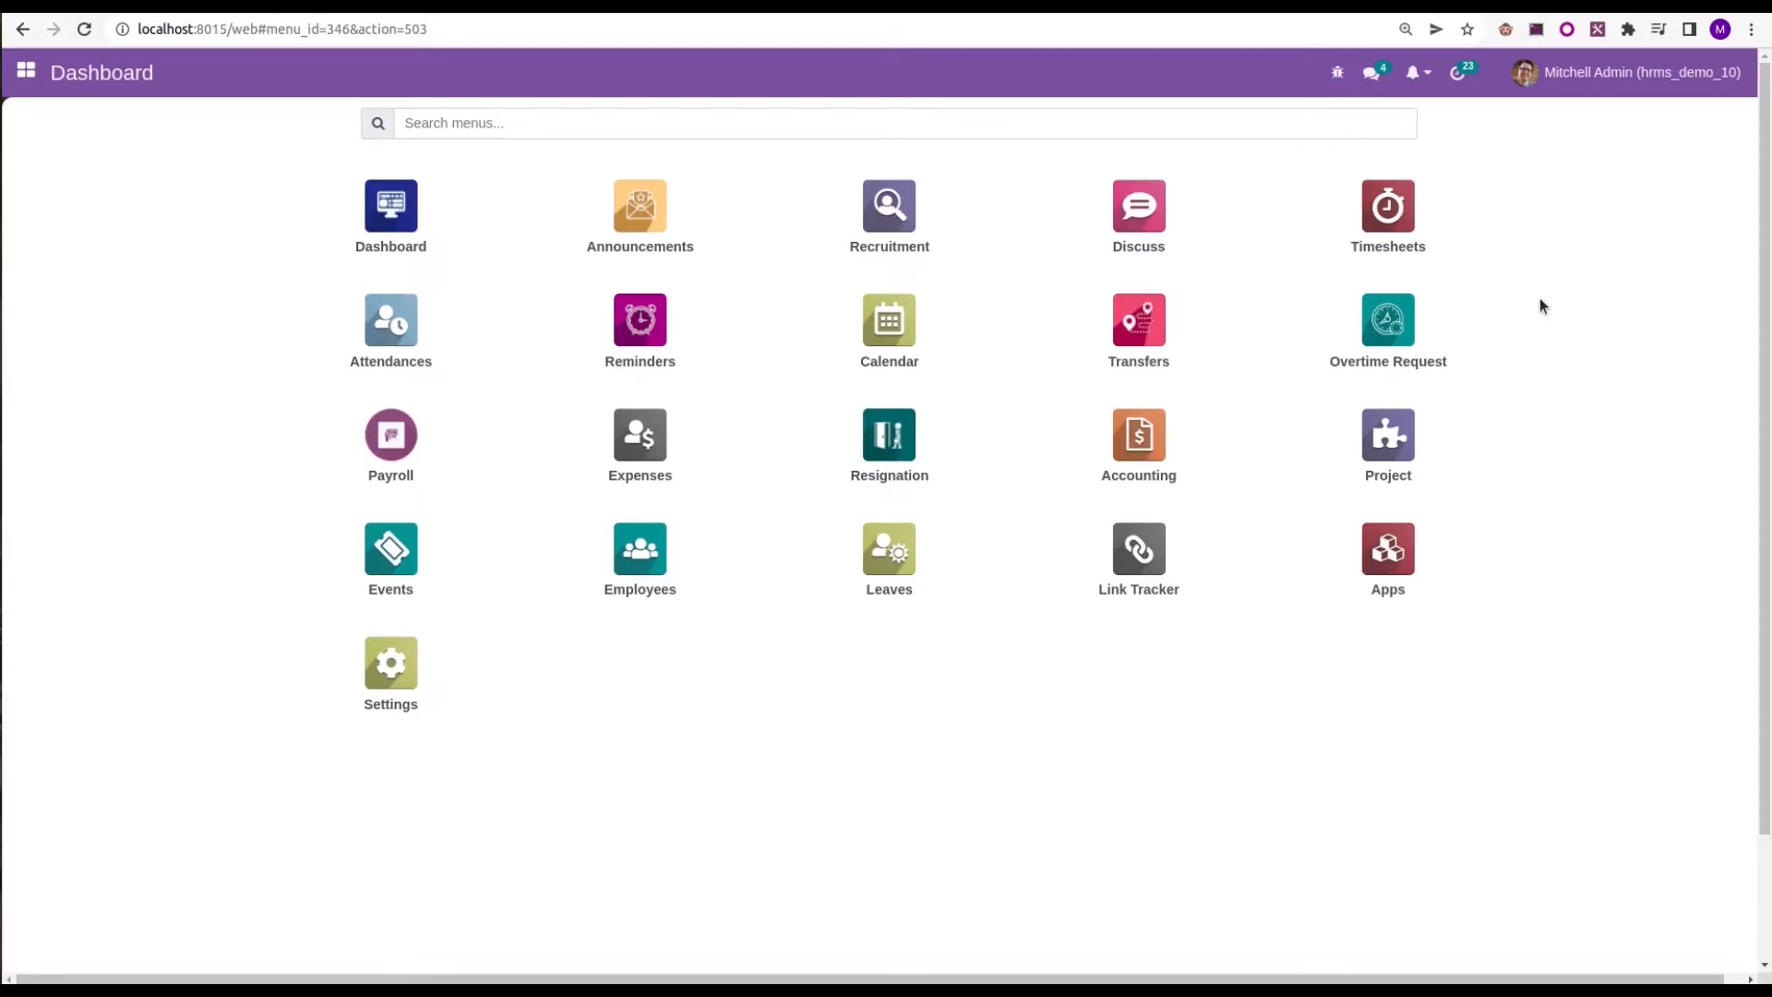
Search all modules, without the Apps filter, for "legal" to check the Open HRMS Legal Actions module
left_click(1393, 548)
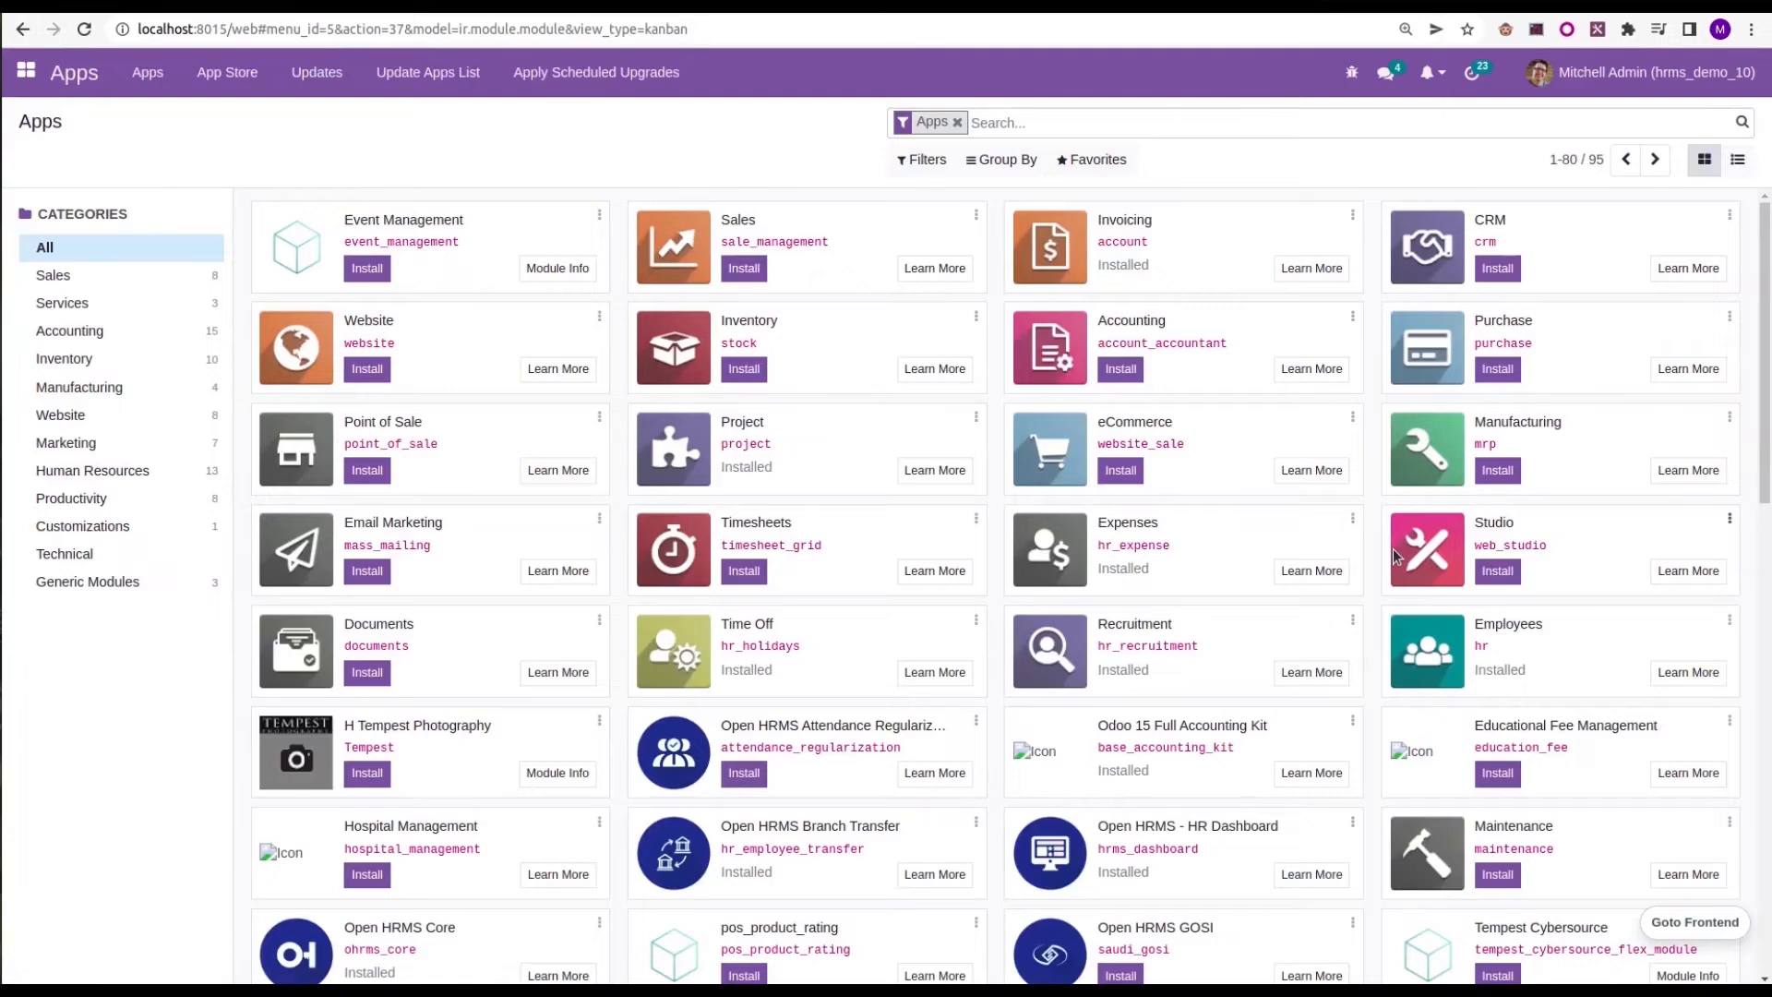
left_click(957, 122)
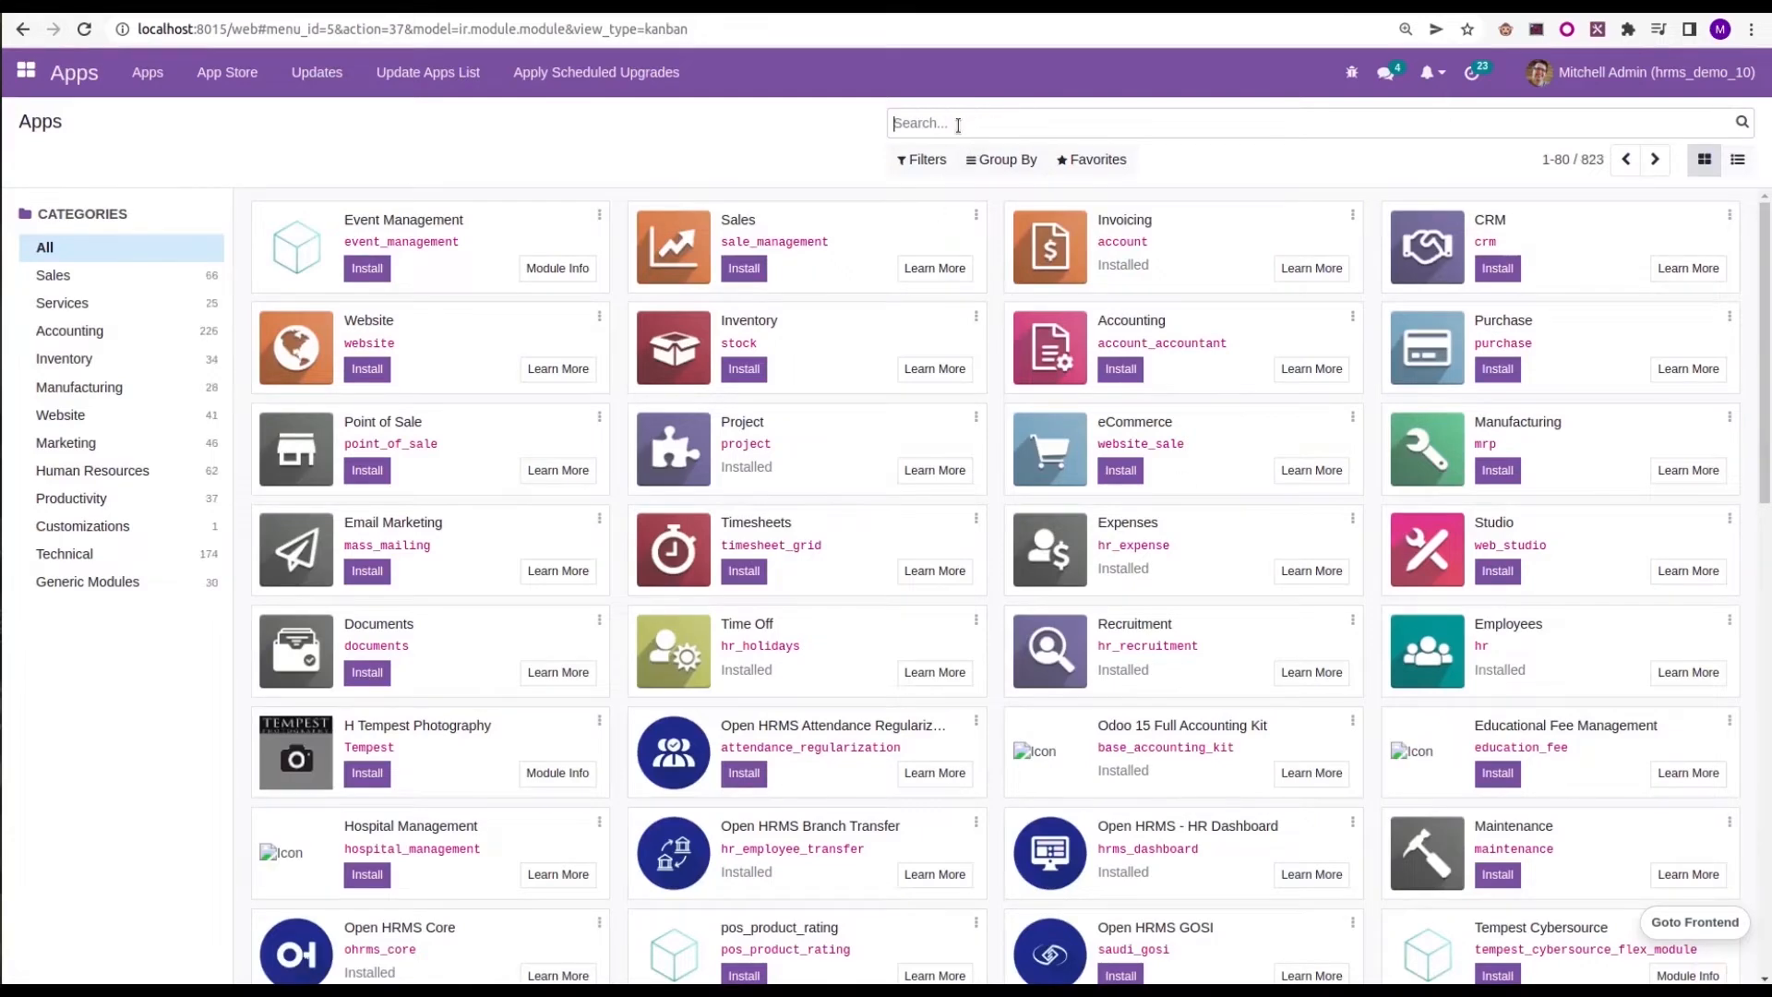
type("legal")
key("Return")
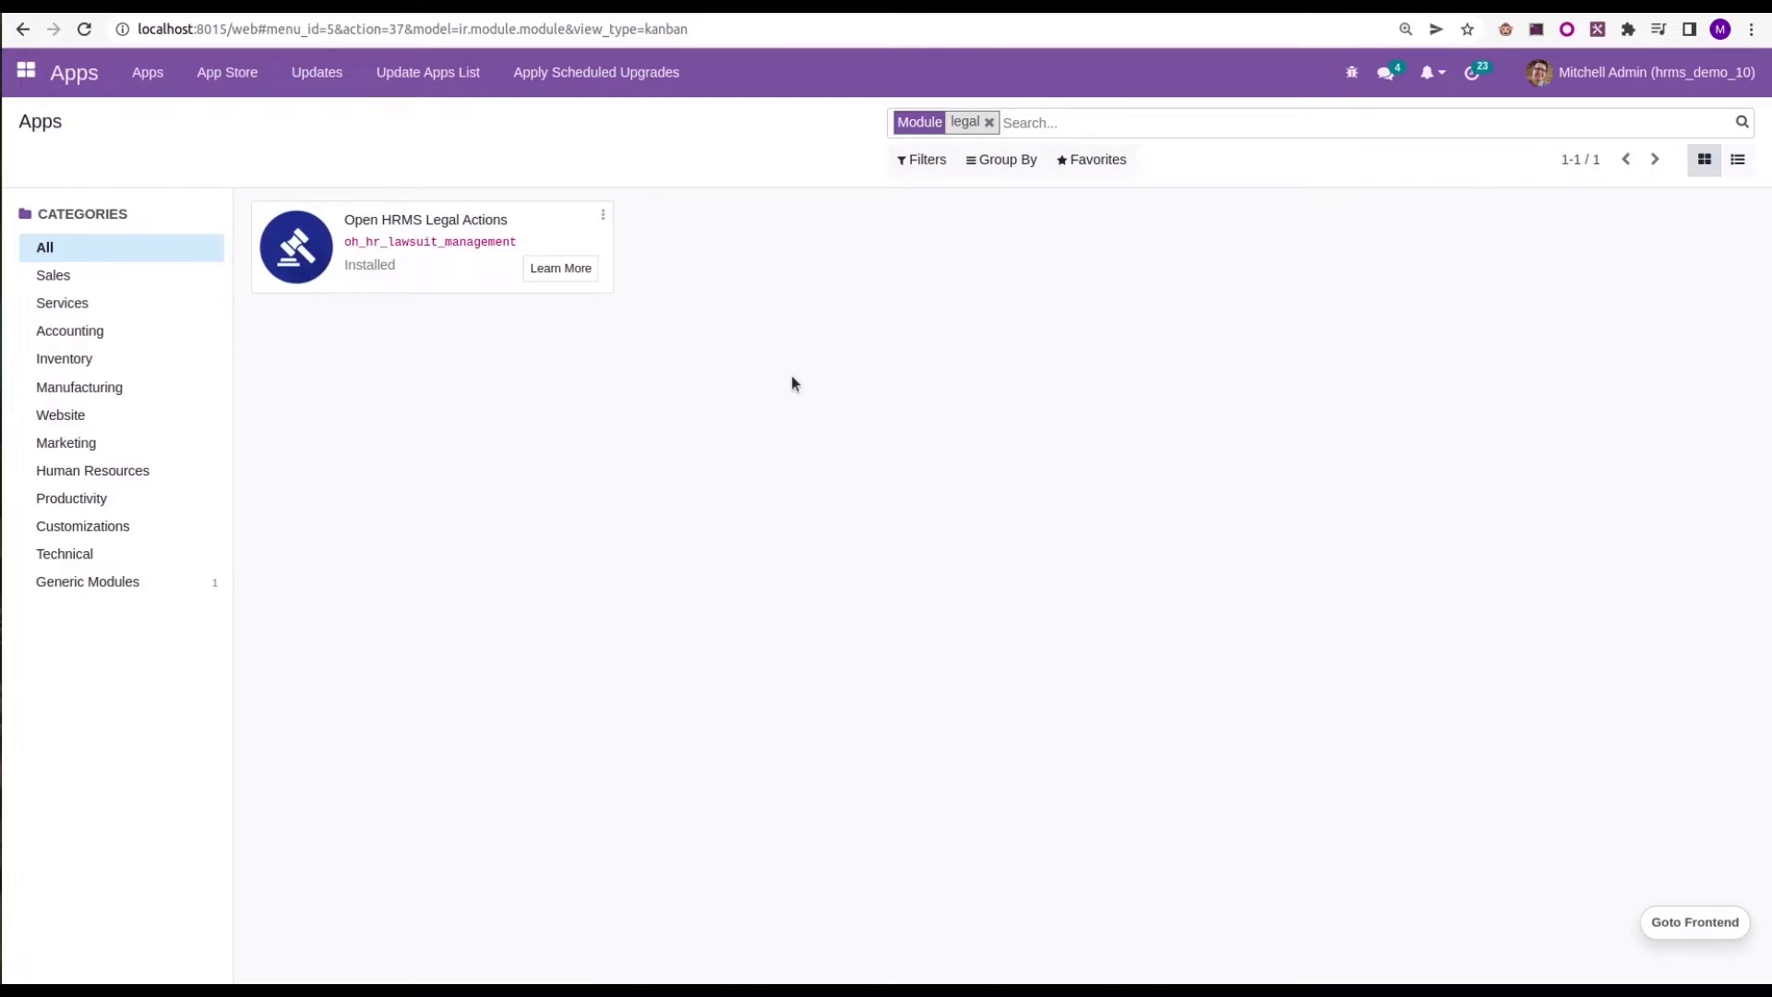
Start a new legal action record in the Employees app's Legal Management list
left_click(27, 70)
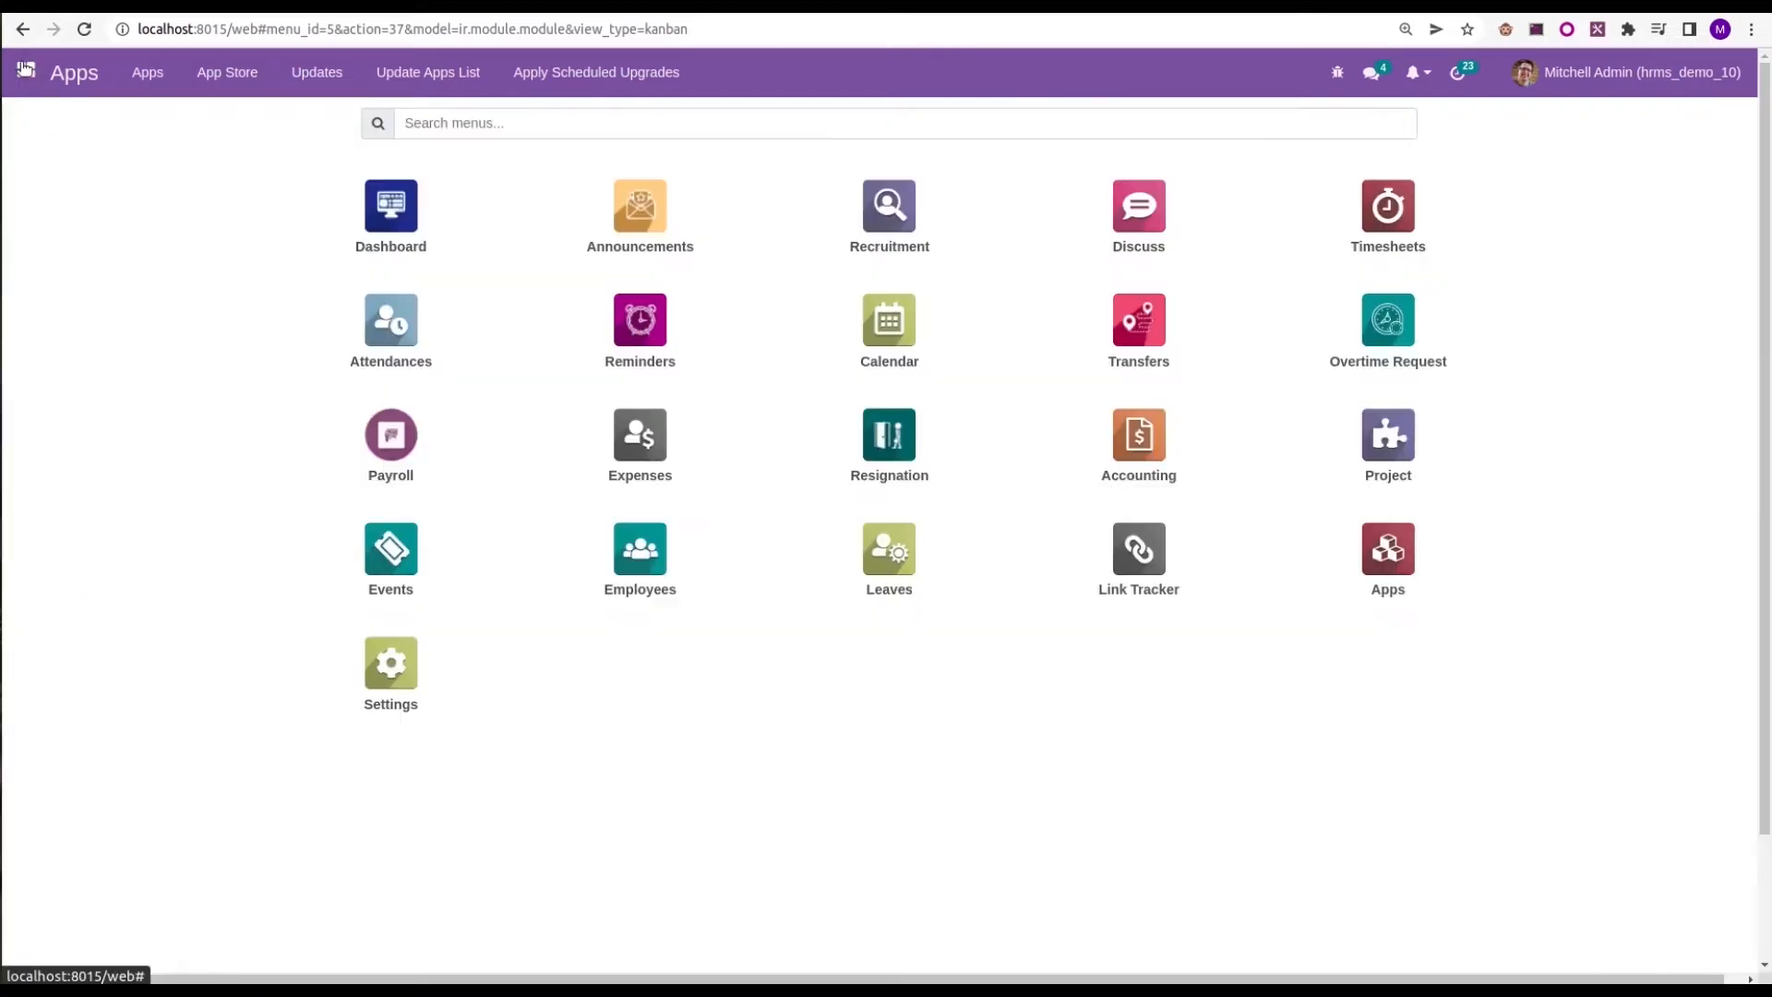
left_click(661, 552)
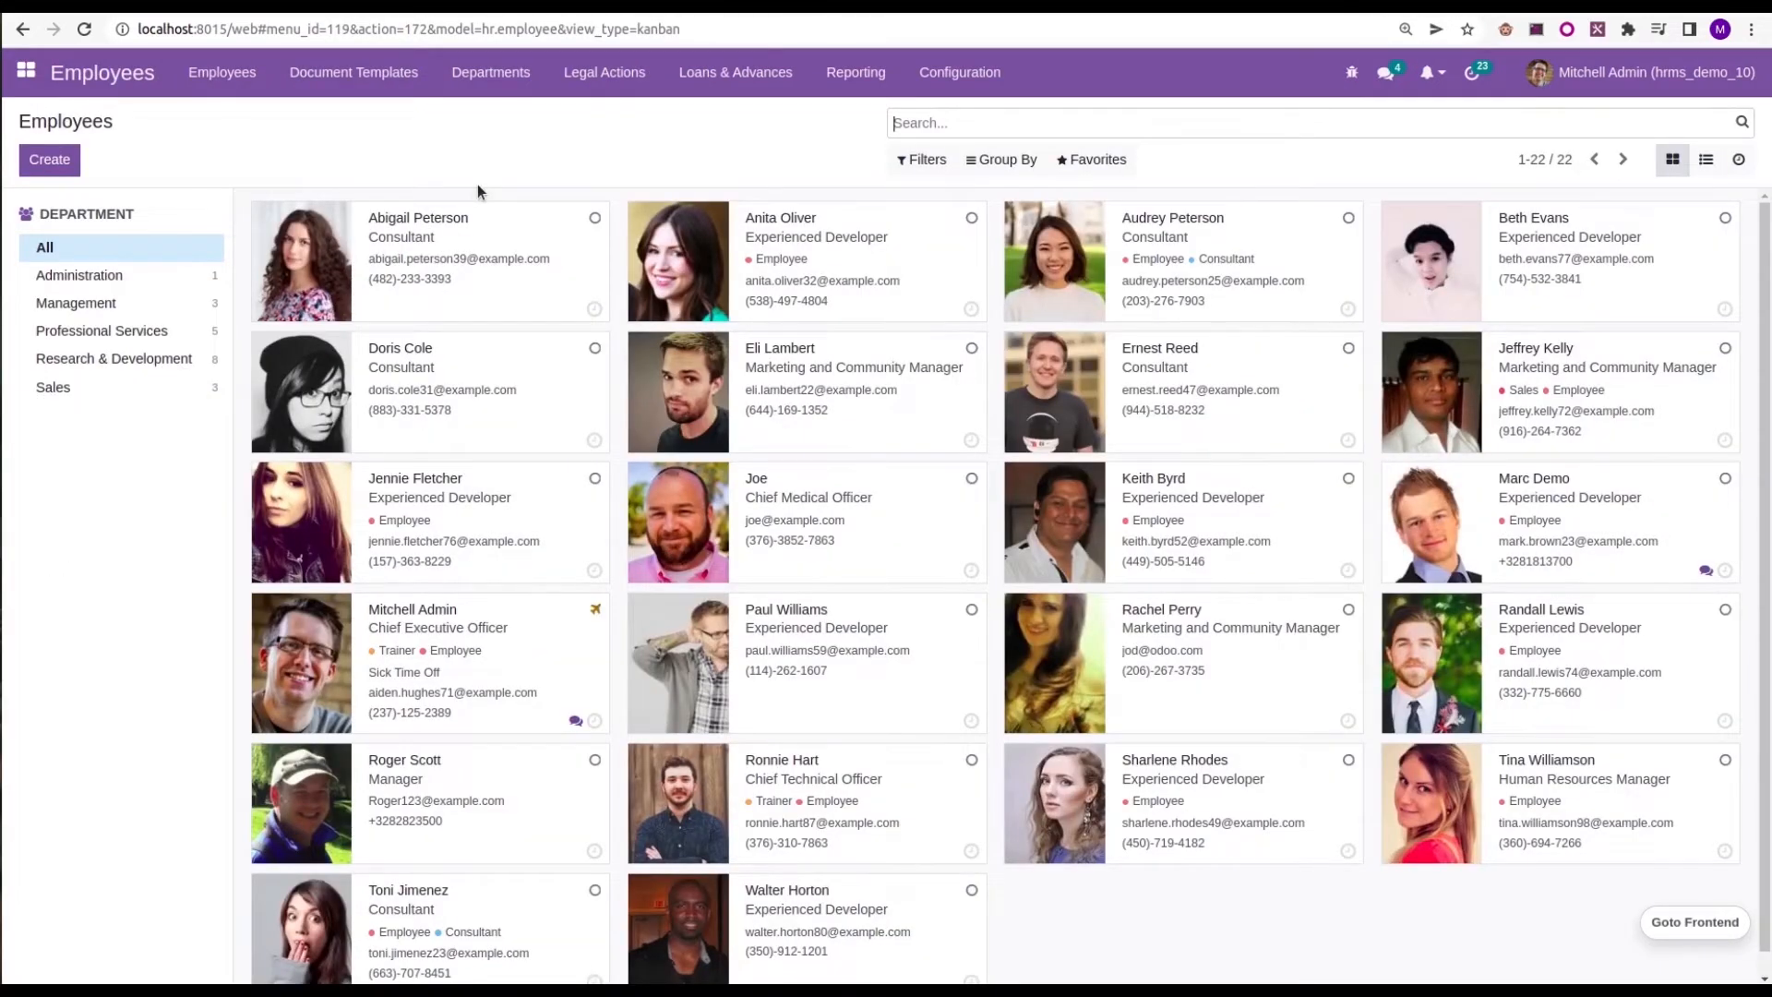
left_click(607, 74)
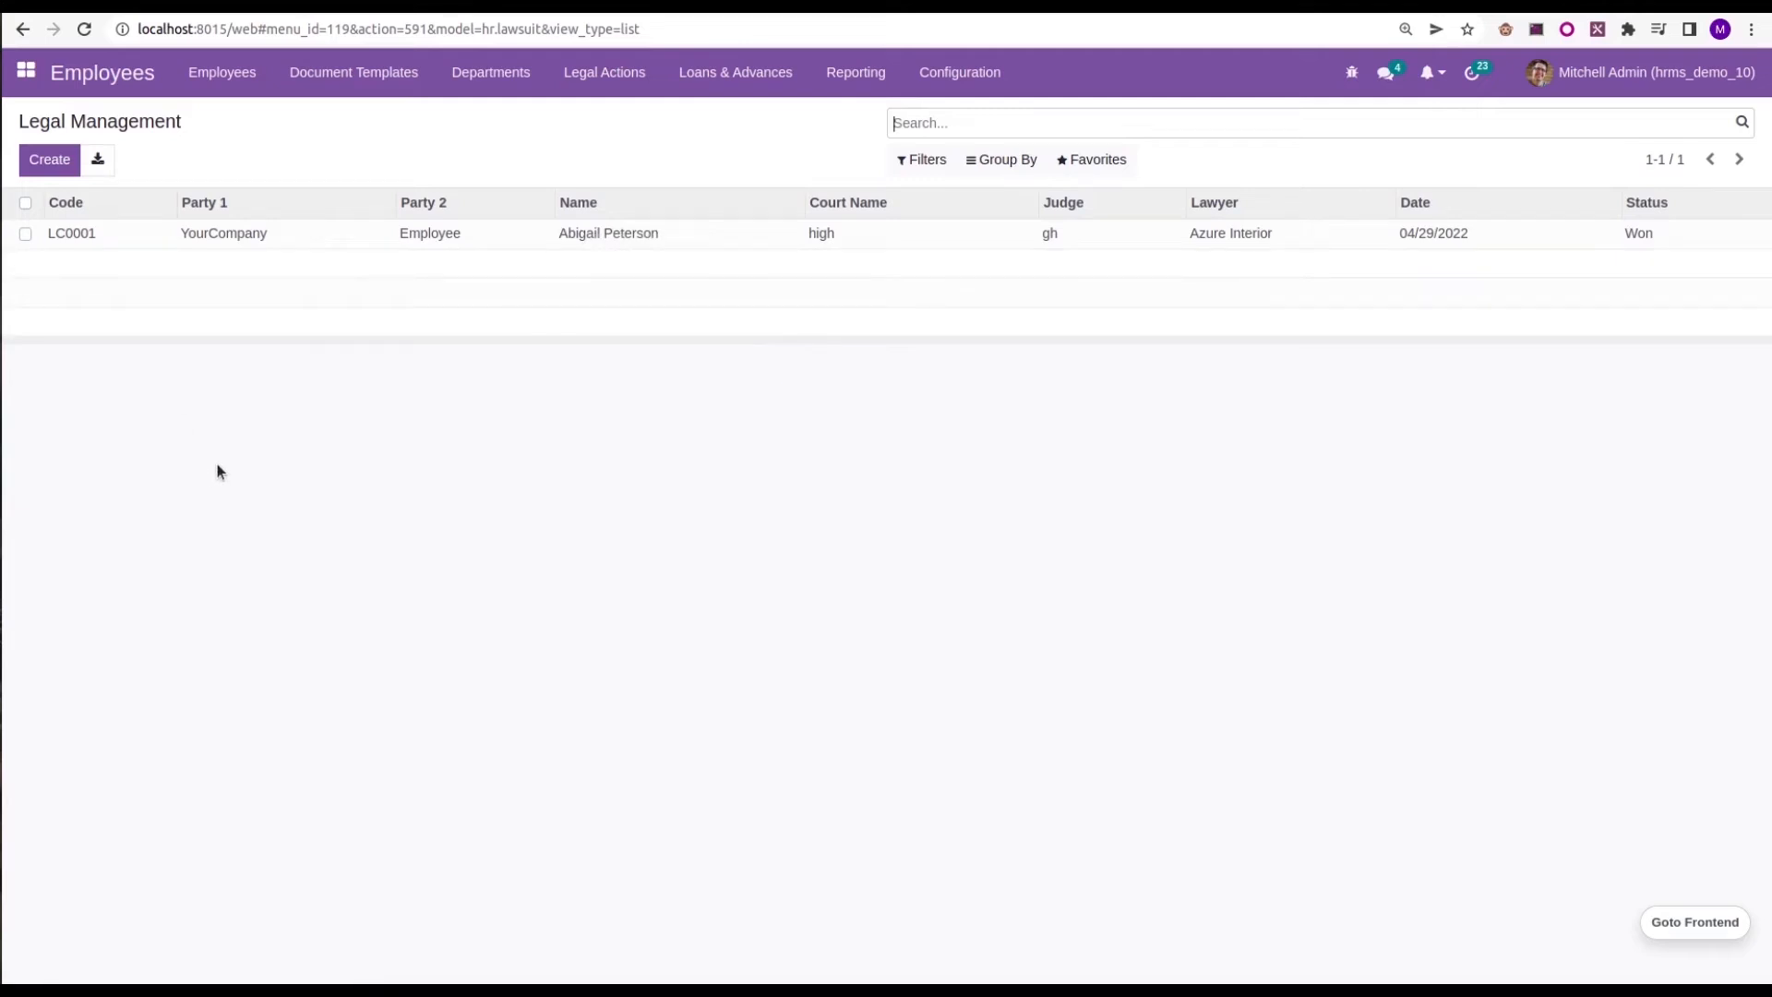
left_click(53, 161)
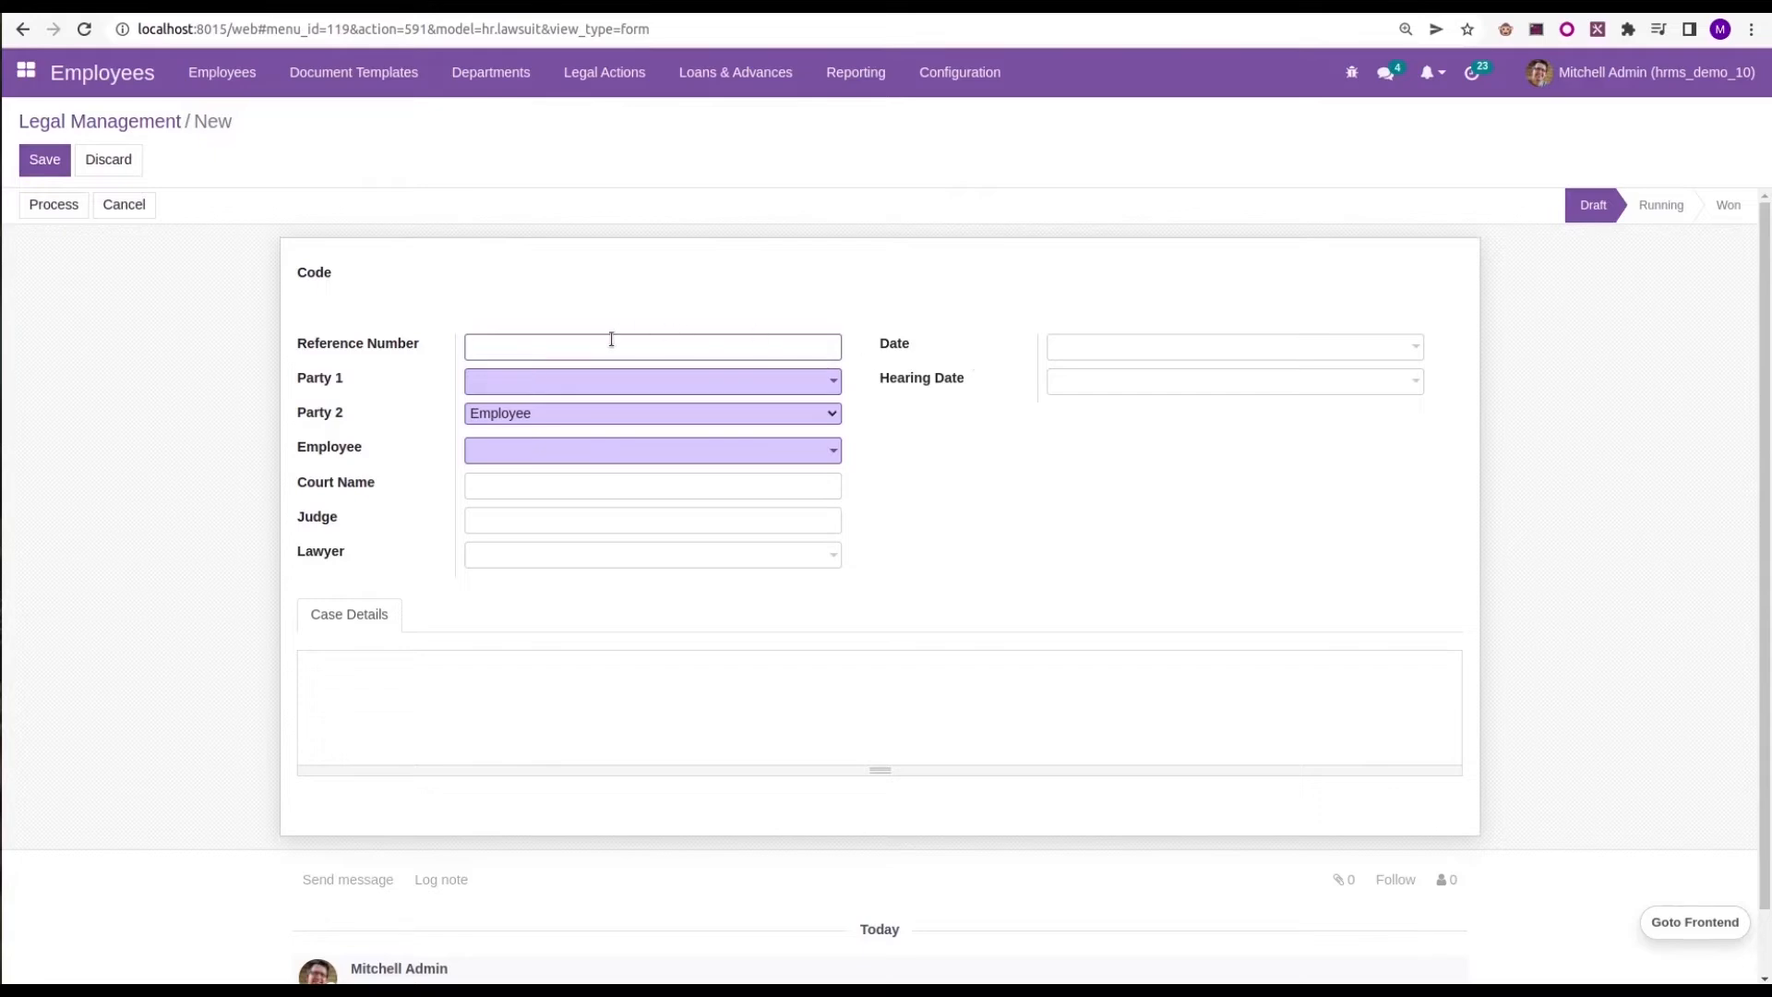
Set the legal action's reference number to REF01 and choose YourCompany as Party 1
type("REF01")
left_click(507, 380)
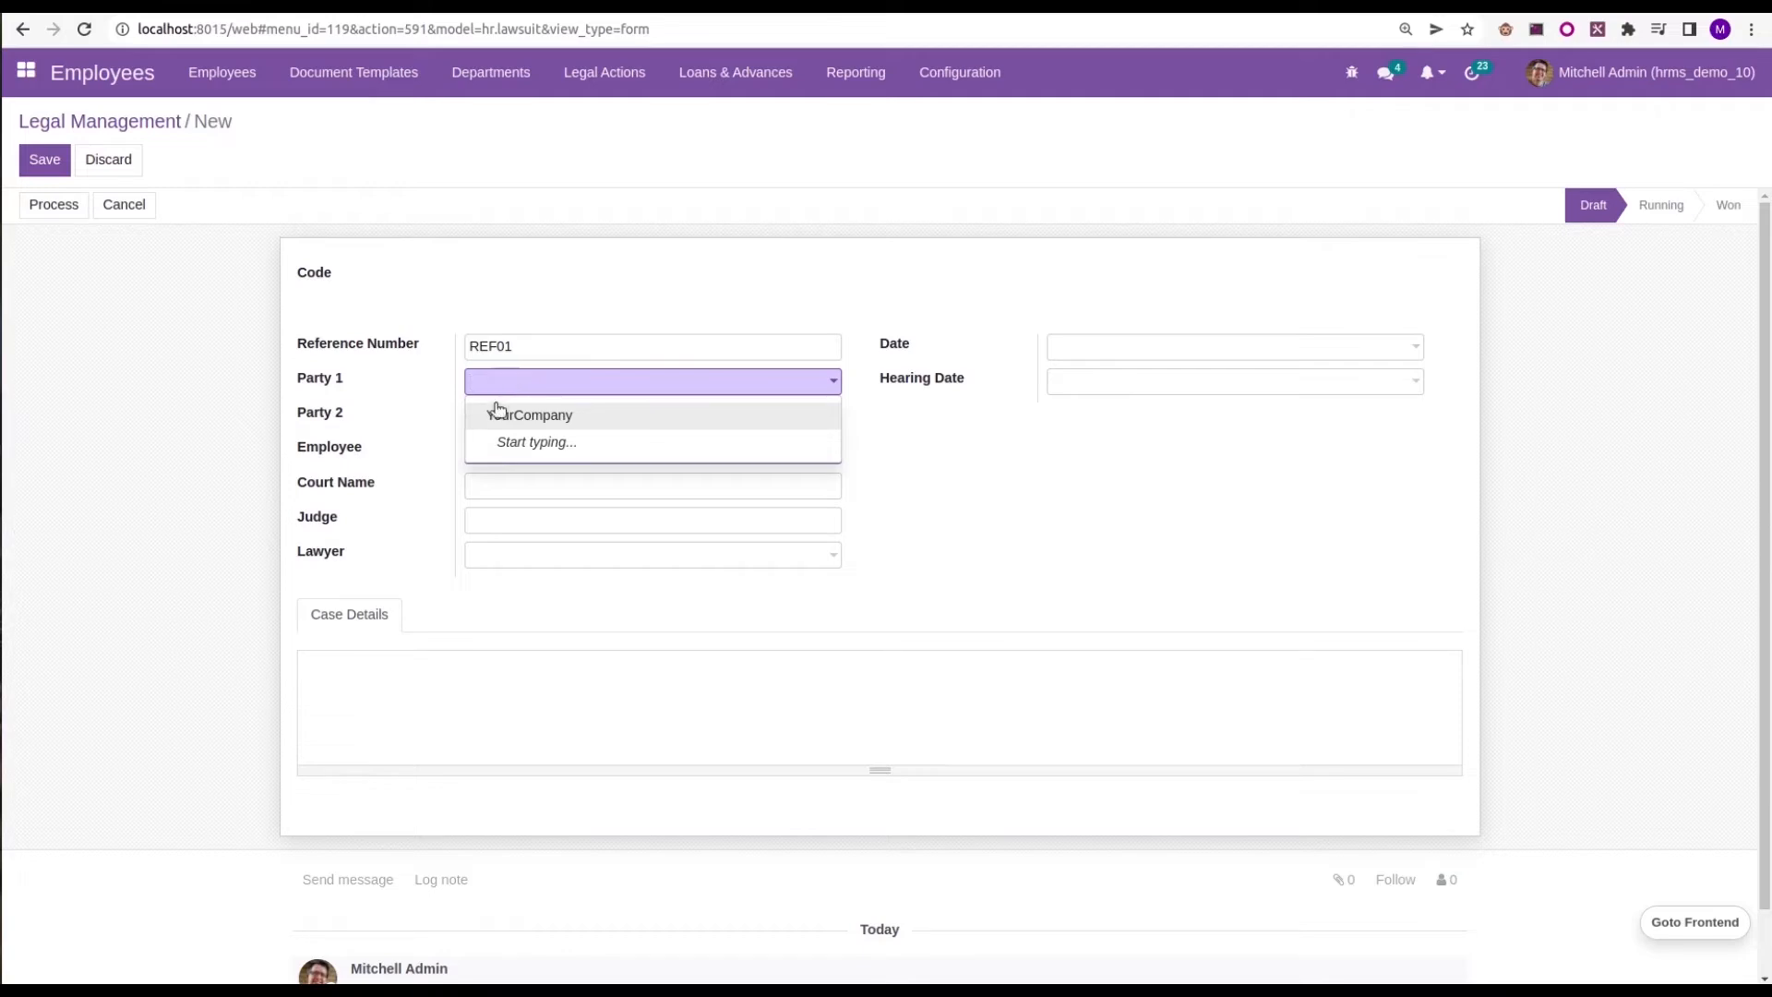
left_click(498, 413)
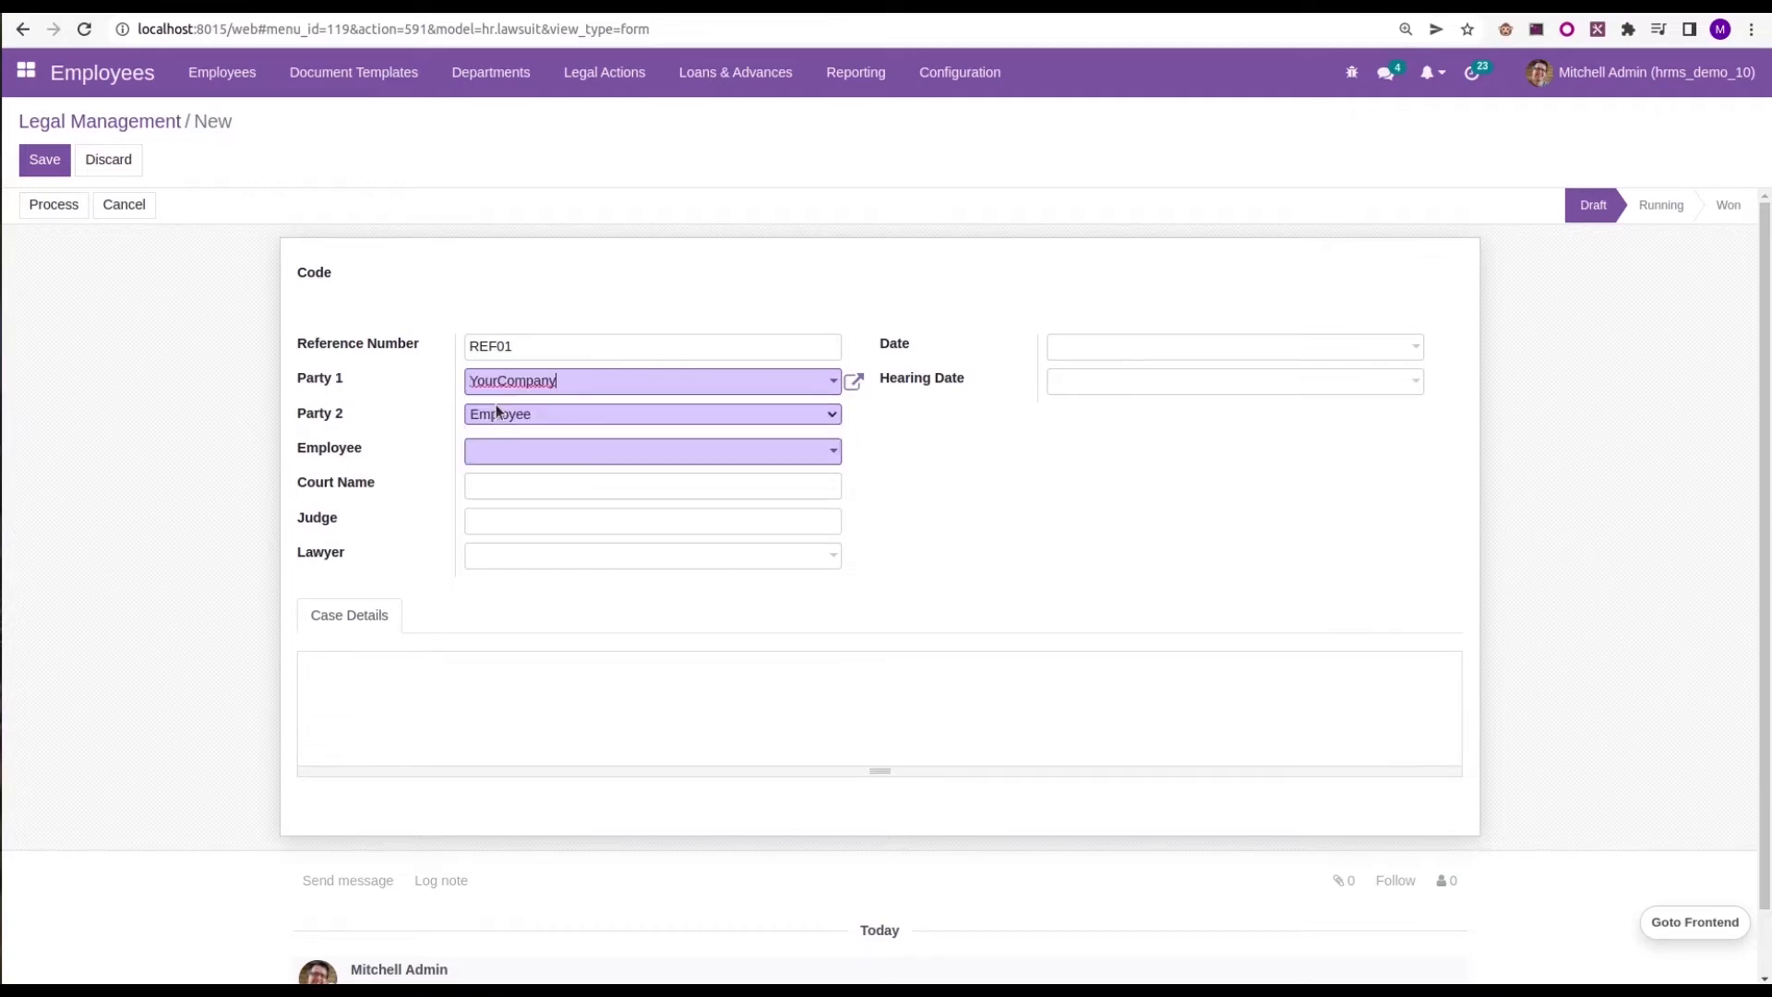
left_click(476, 420)
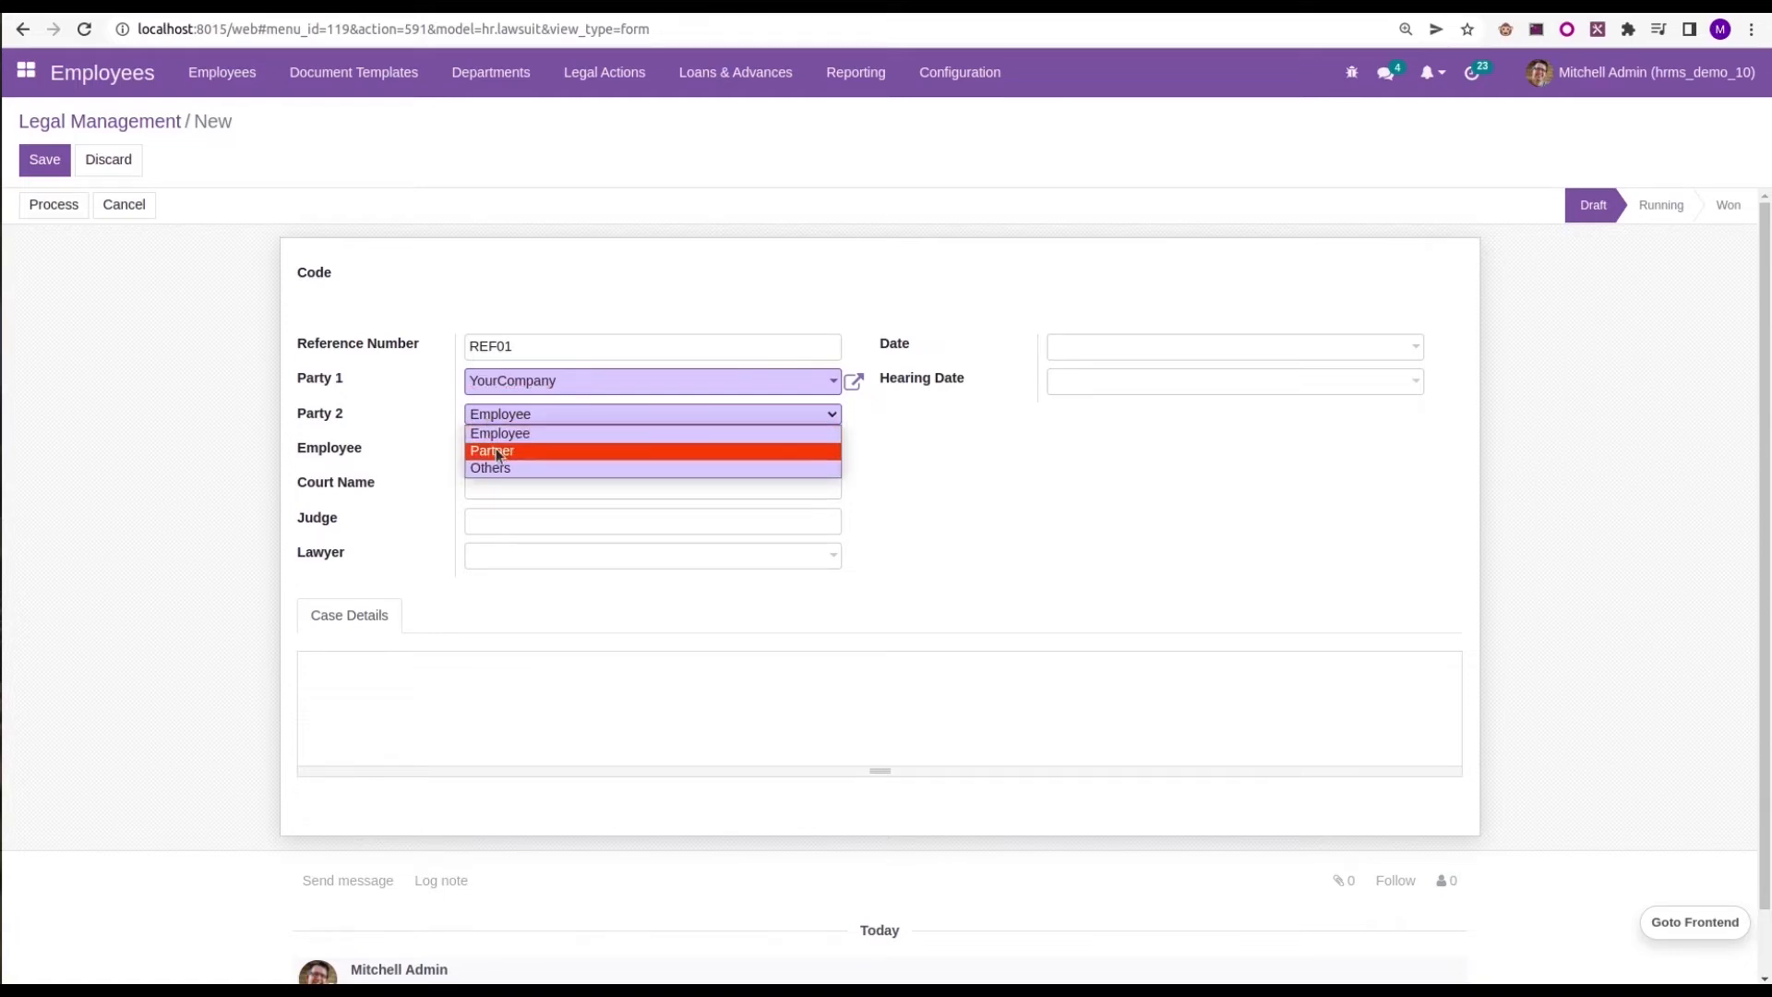
left_click(493, 450)
left_click(505, 452)
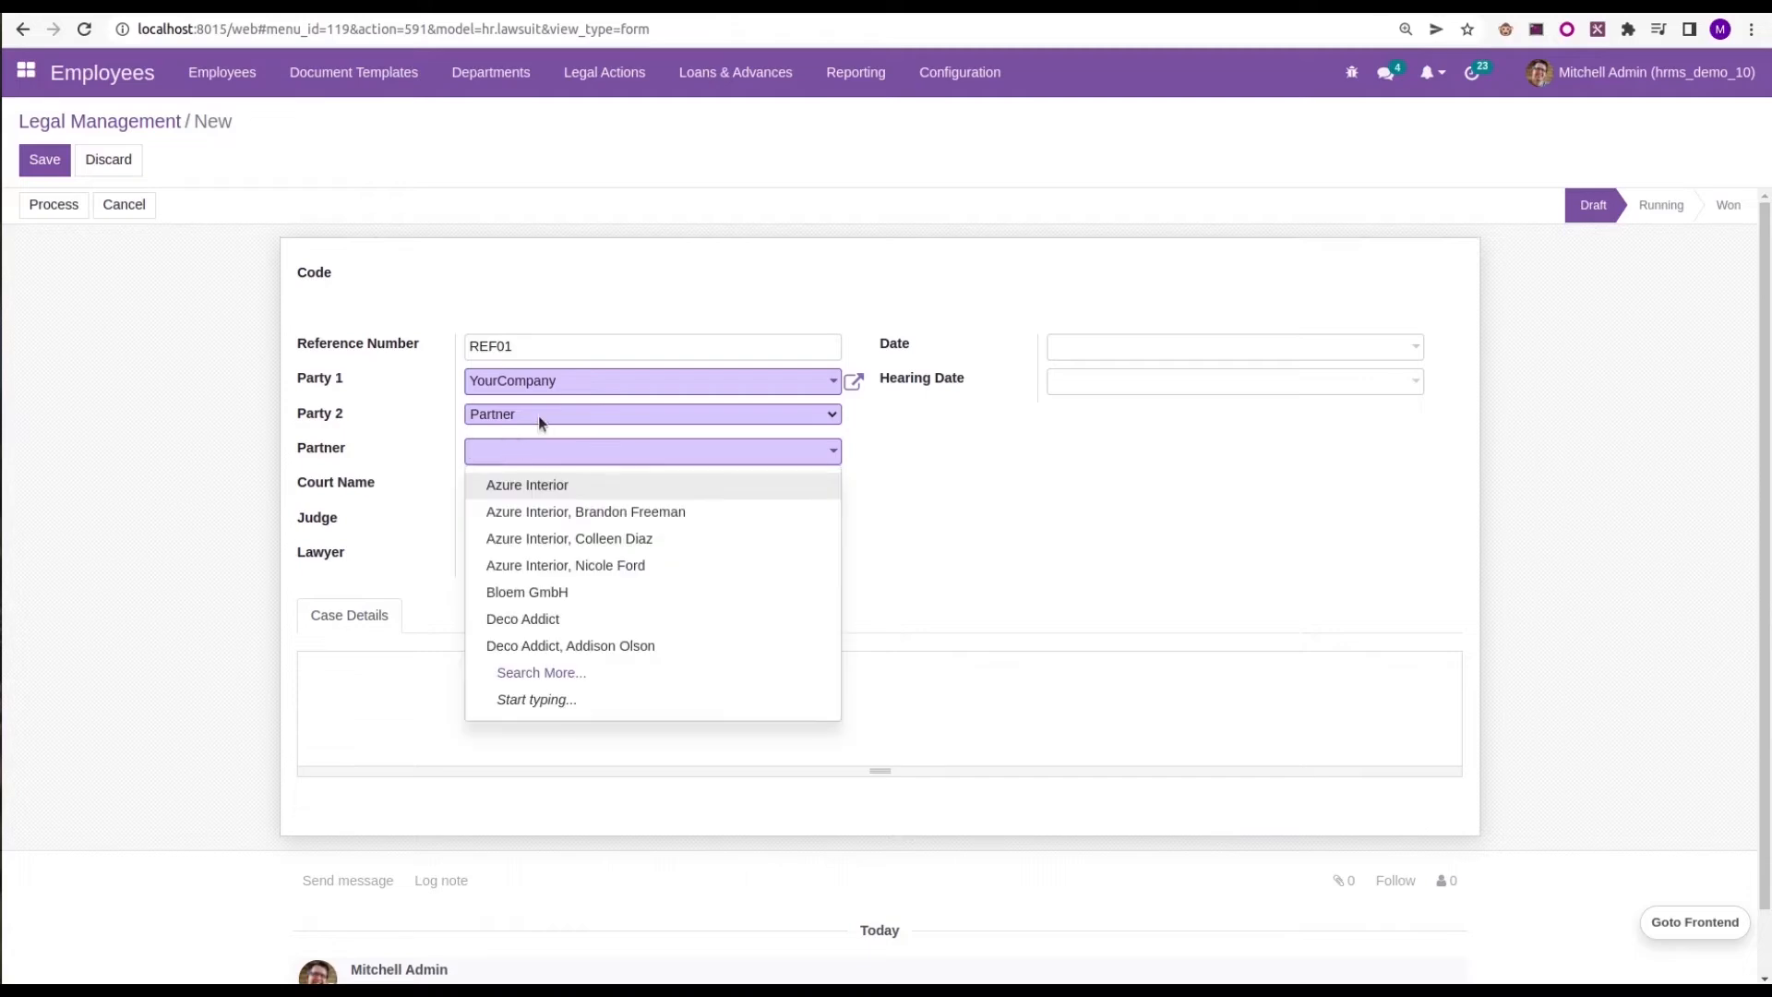
left_click(535, 410)
left_click(509, 435)
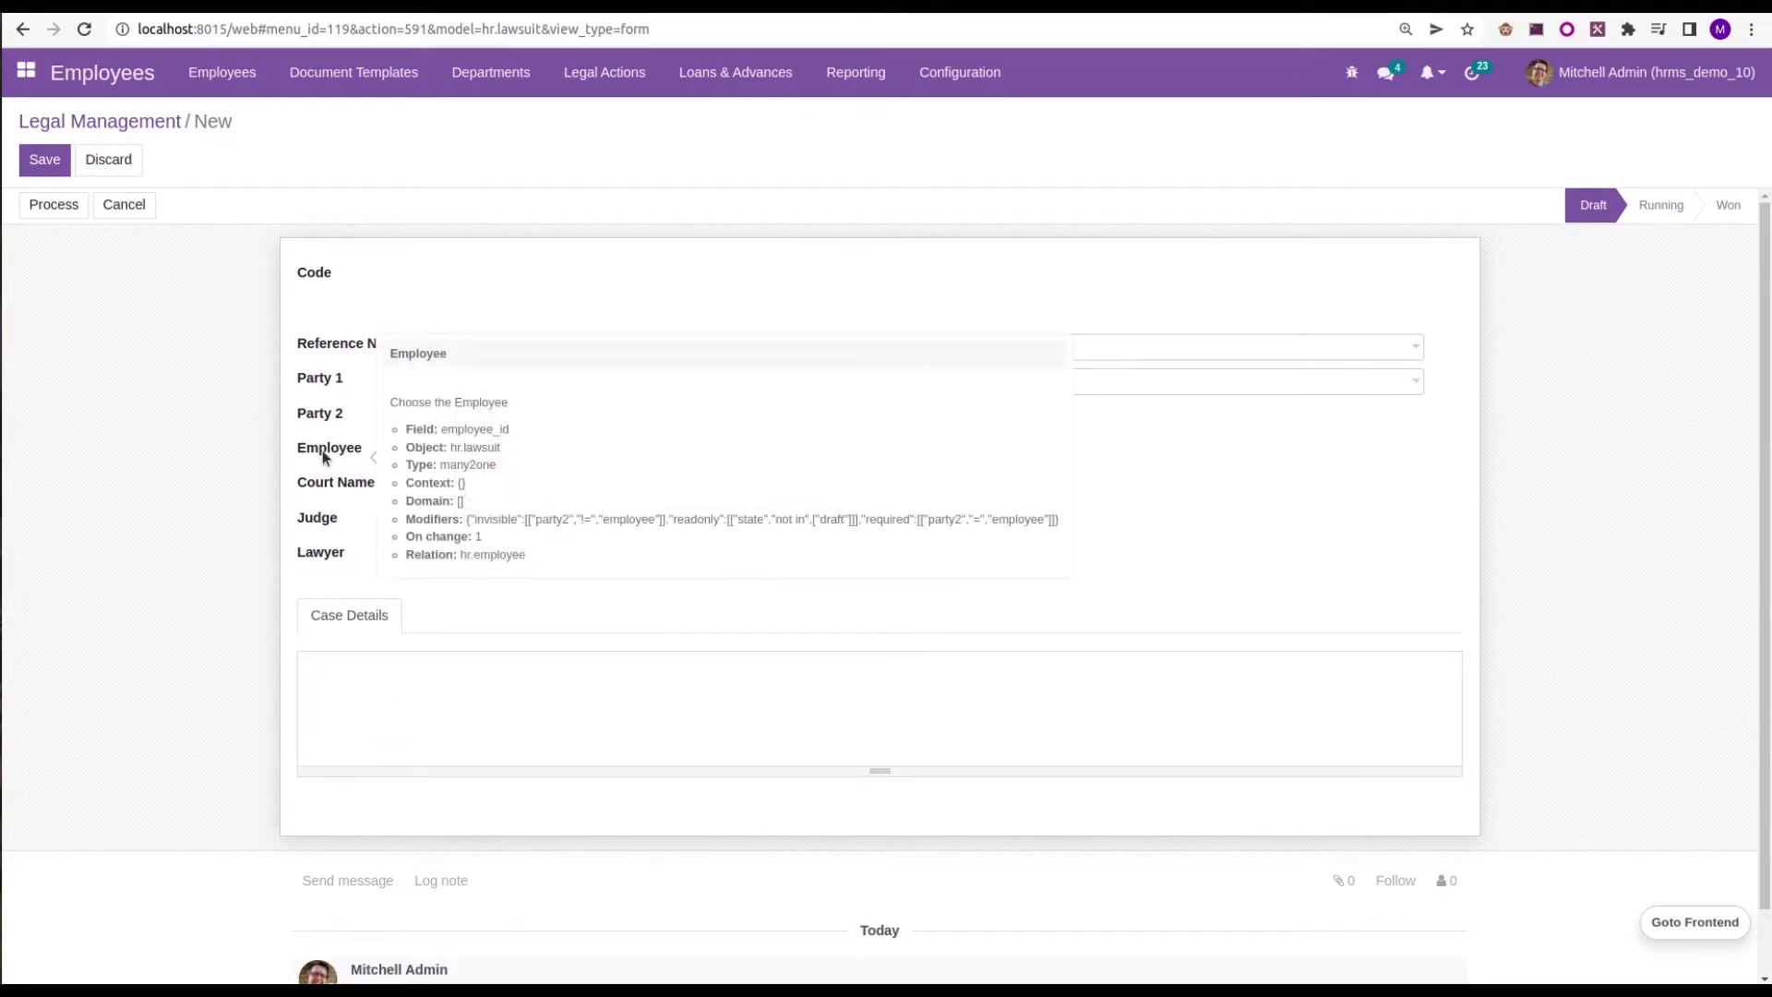
Assign the first listed employee to the legal action and set the court name to District Court
left_click(488, 453)
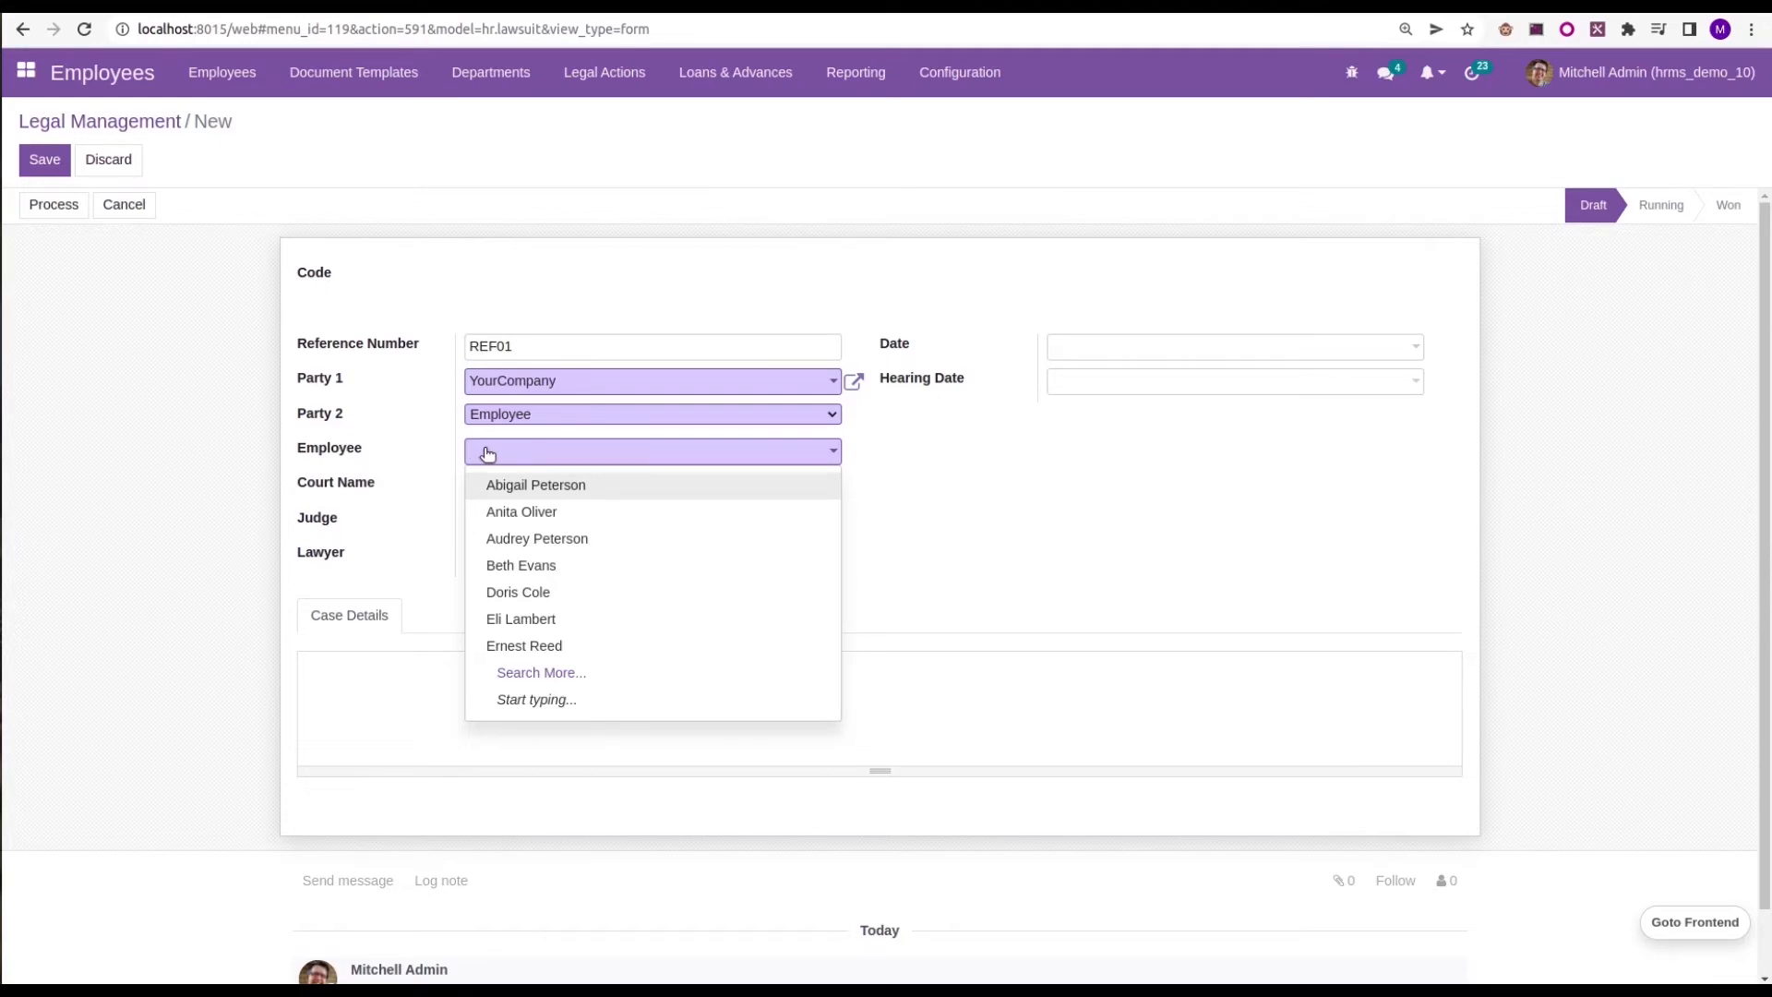
left_click(482, 478)
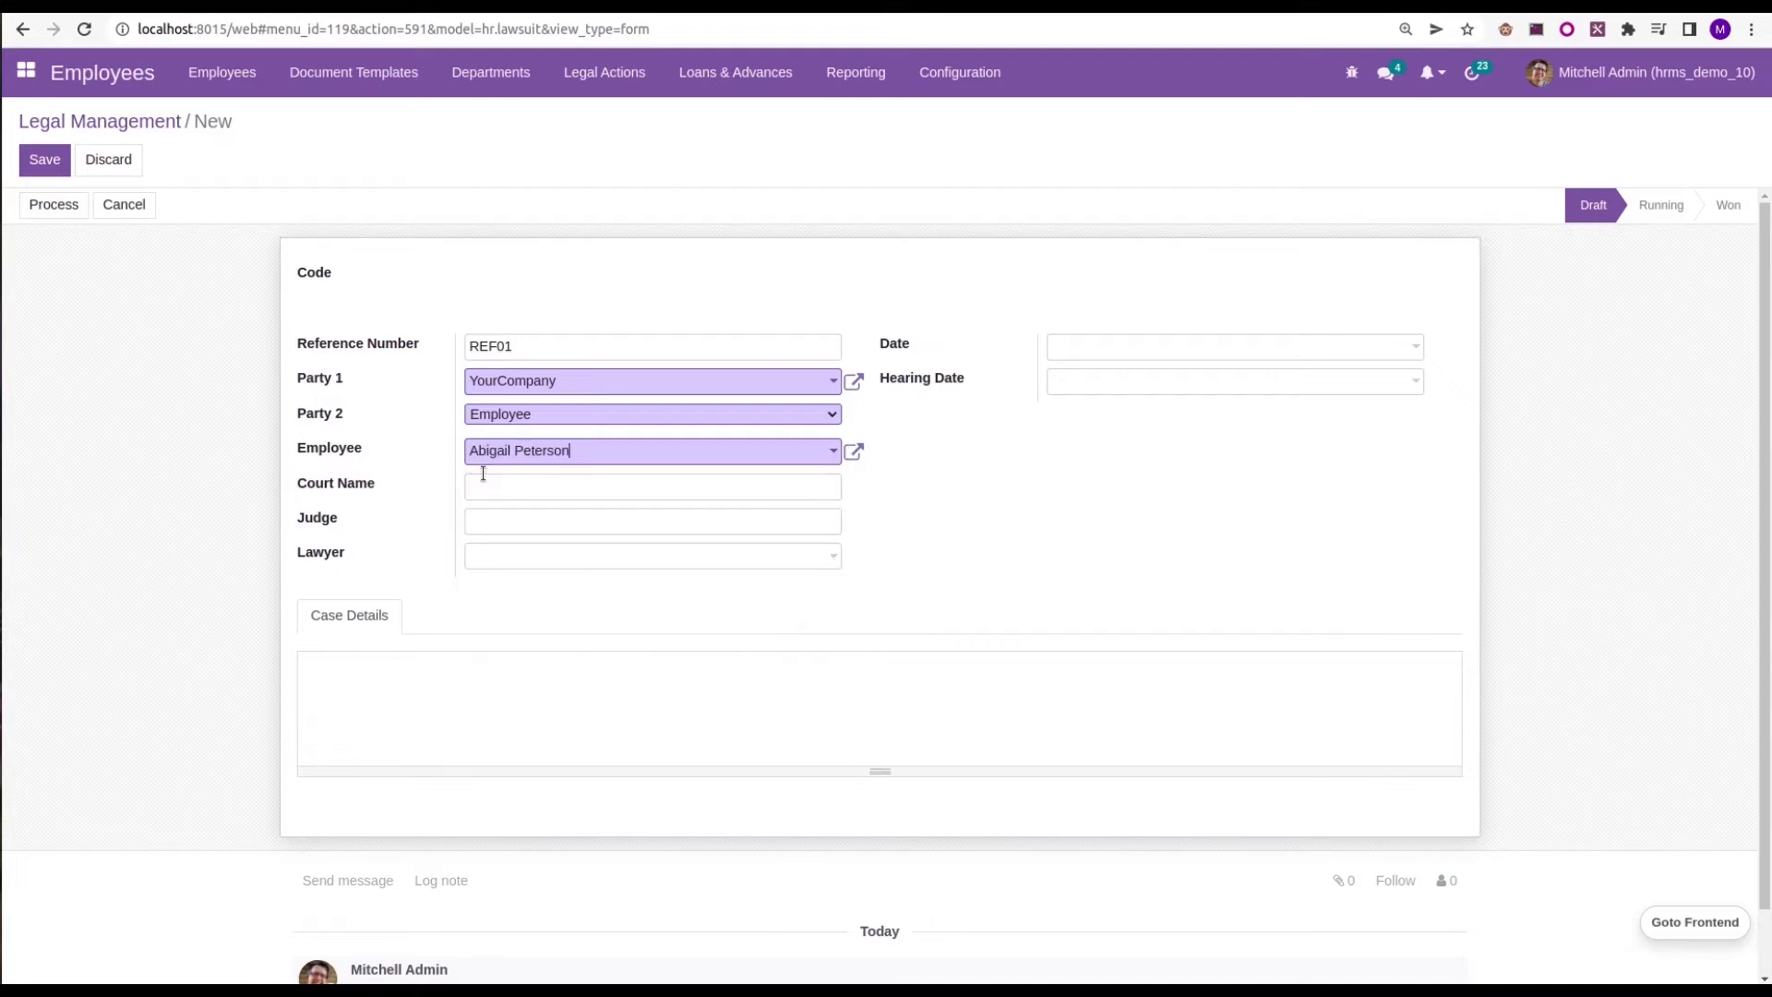
left_click(513, 482)
type("District Co")
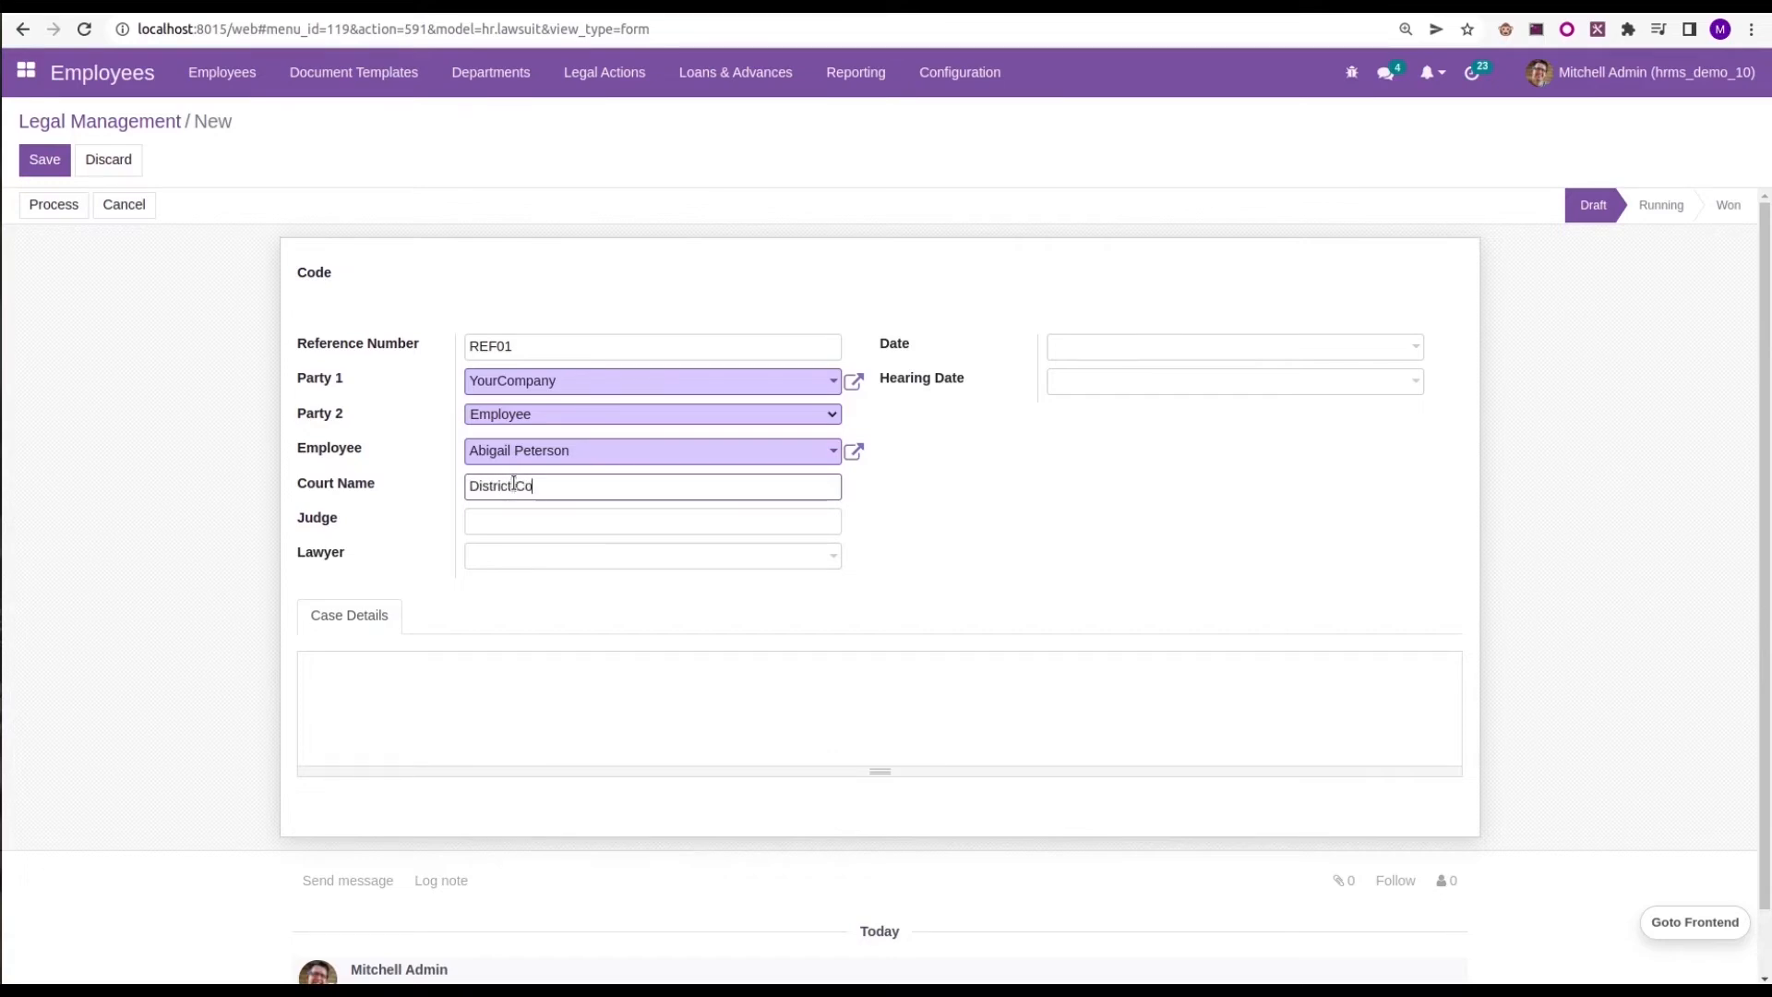
type("urt")
Enter the judge's name and choose Bloem GmbH as the lawyer
left_click(505, 527)
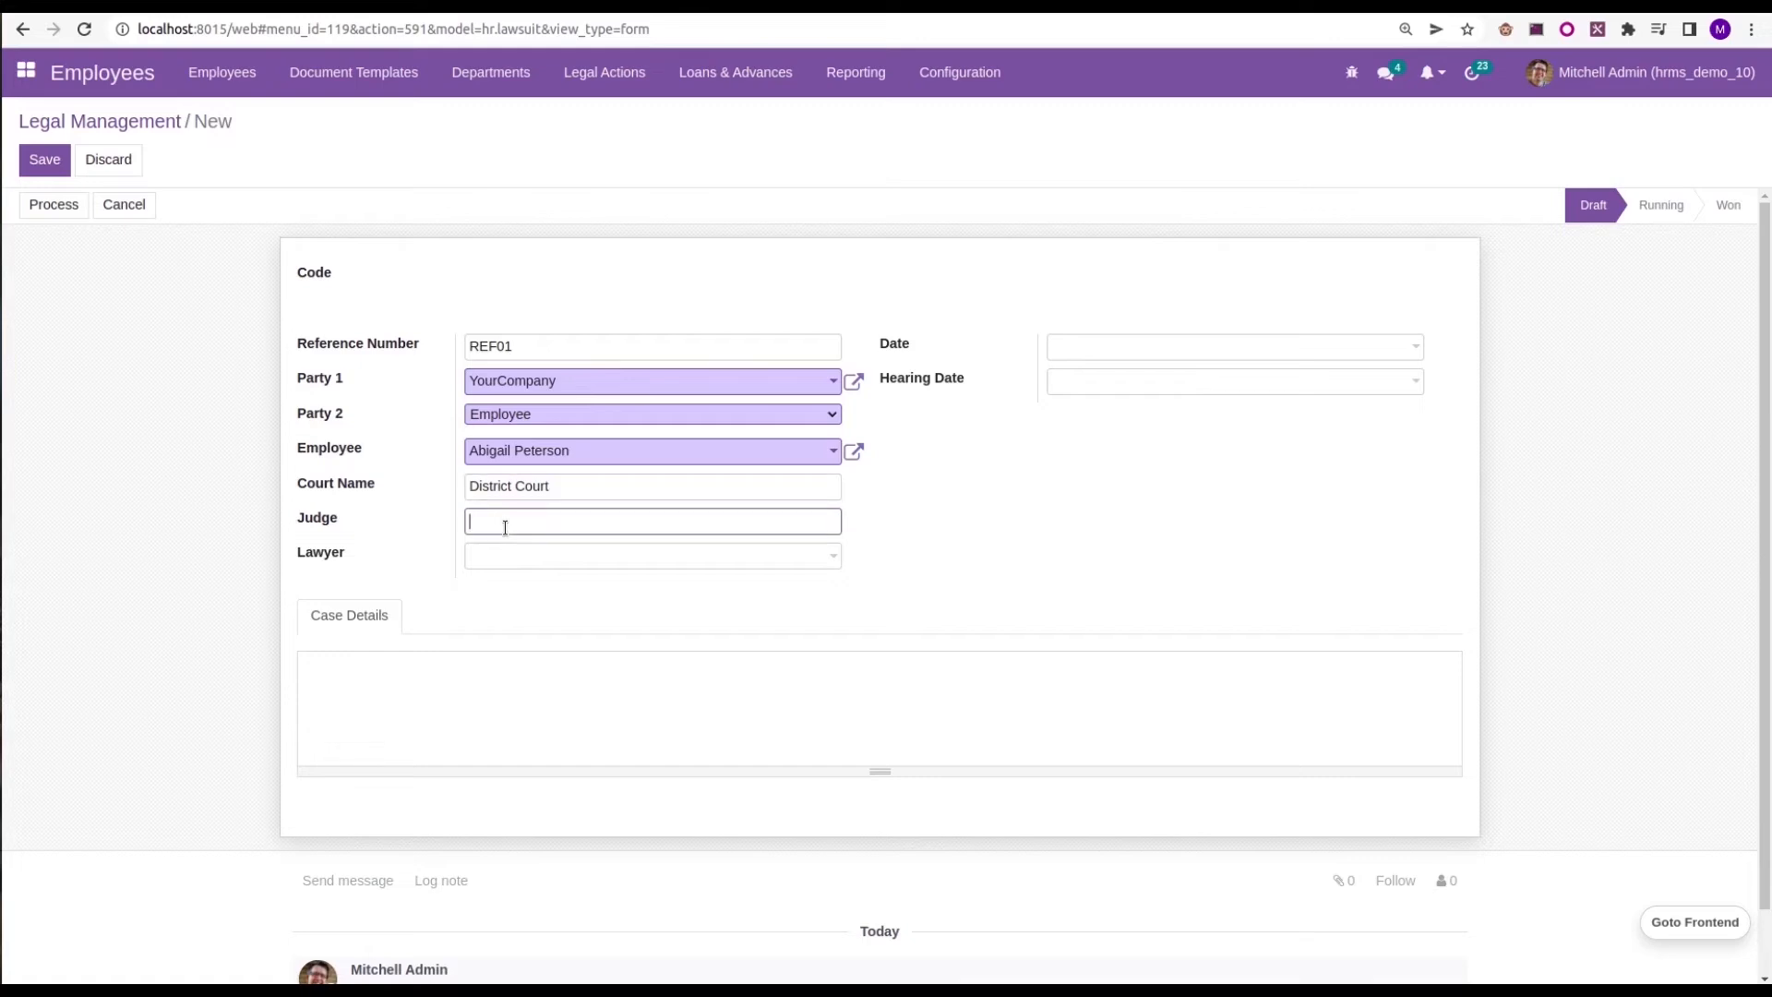
type("Ram")
left_click(510, 560)
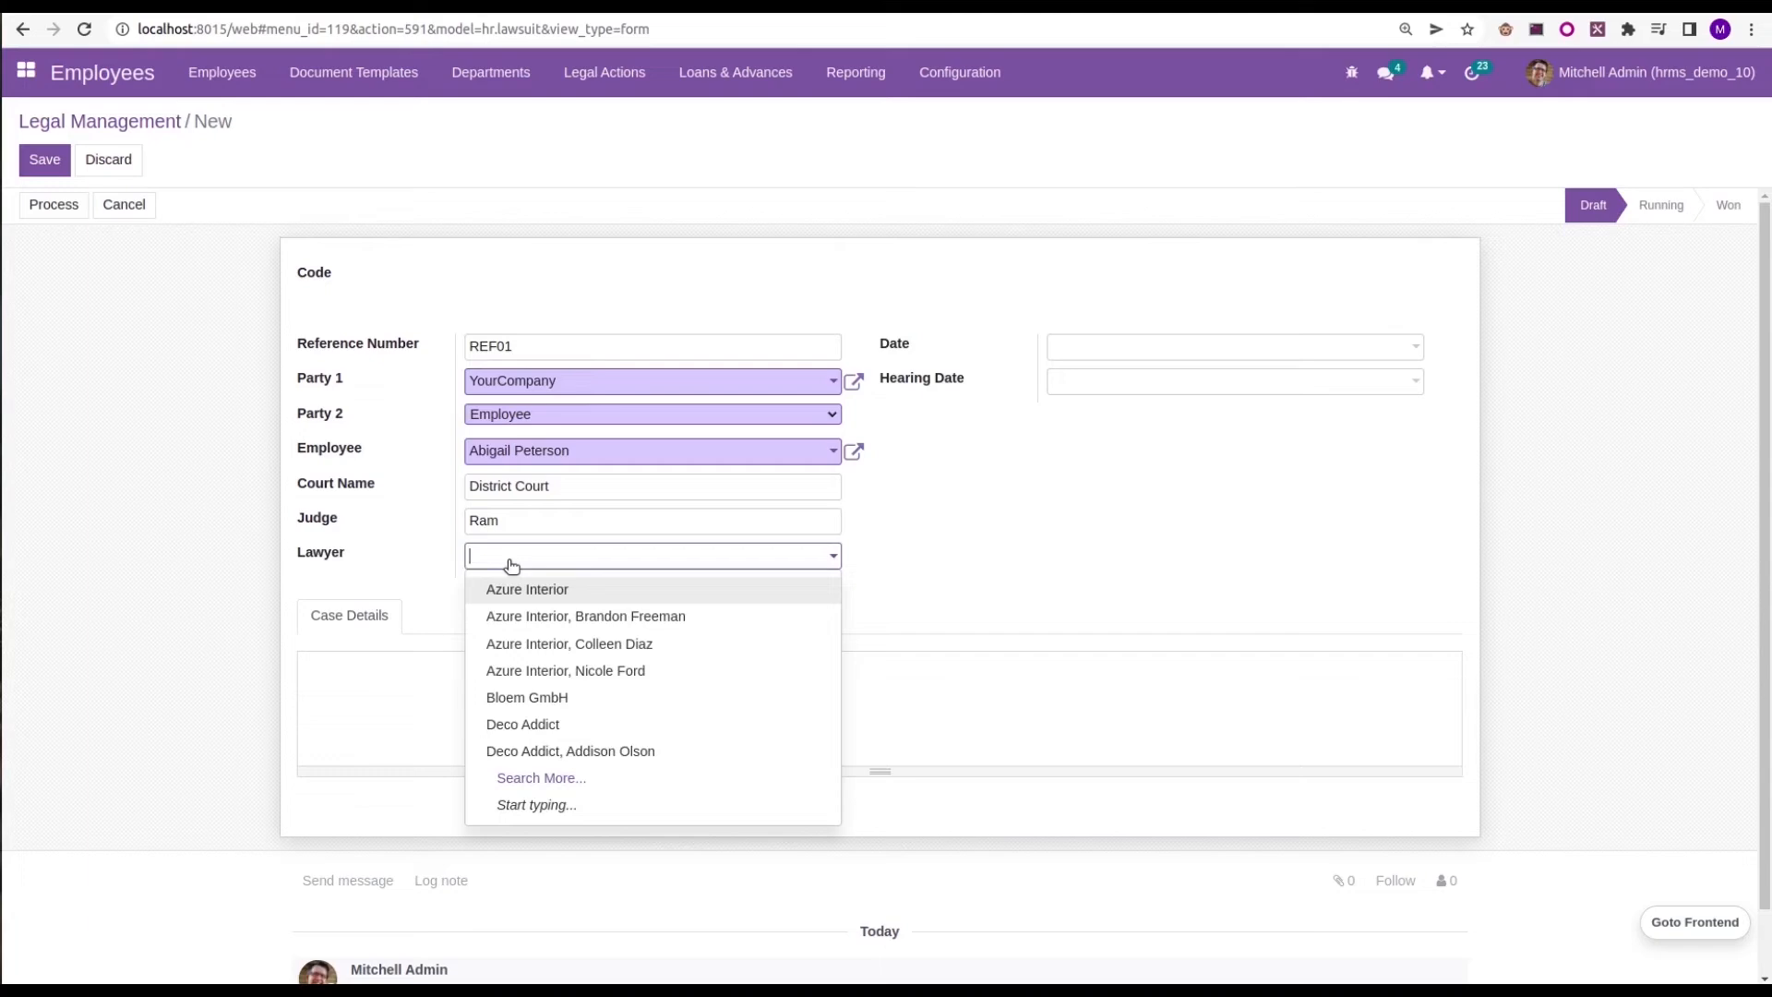
left_click(503, 697)
Set both the date and the hearing date of the legal action to 04/29/2022
left_click(1083, 347)
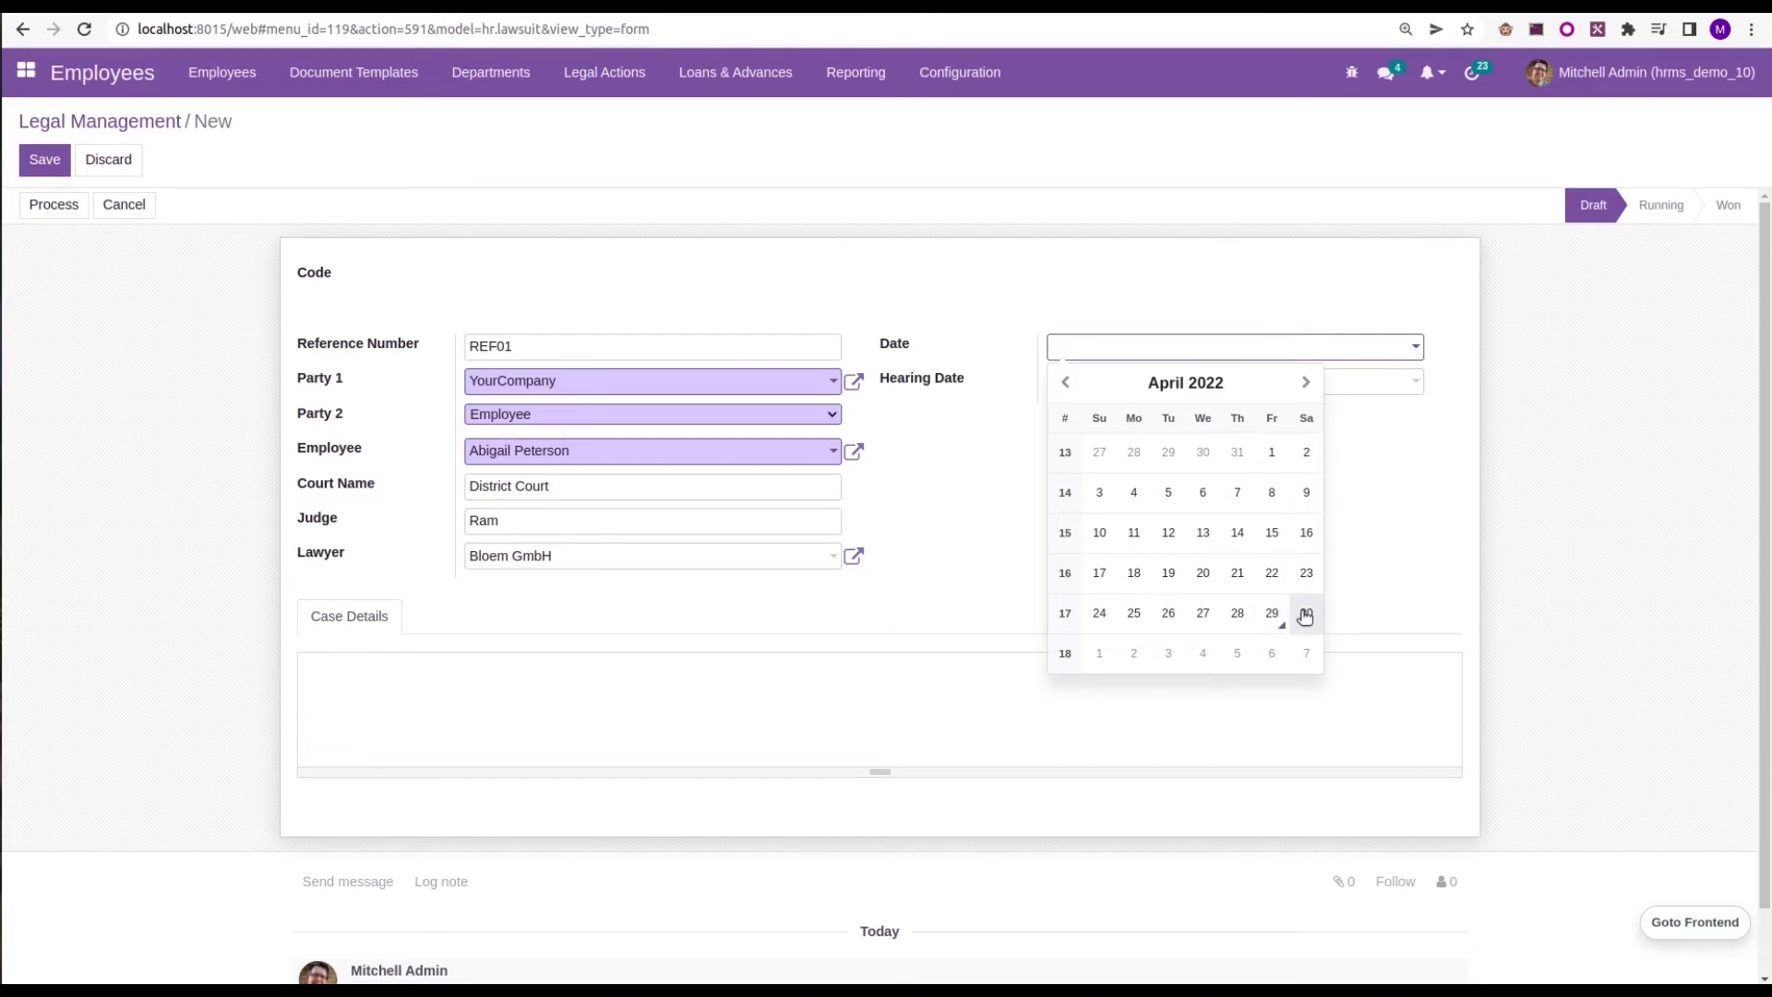
left_click(1305, 612)
left_click(1106, 381)
left_click(1151, 352)
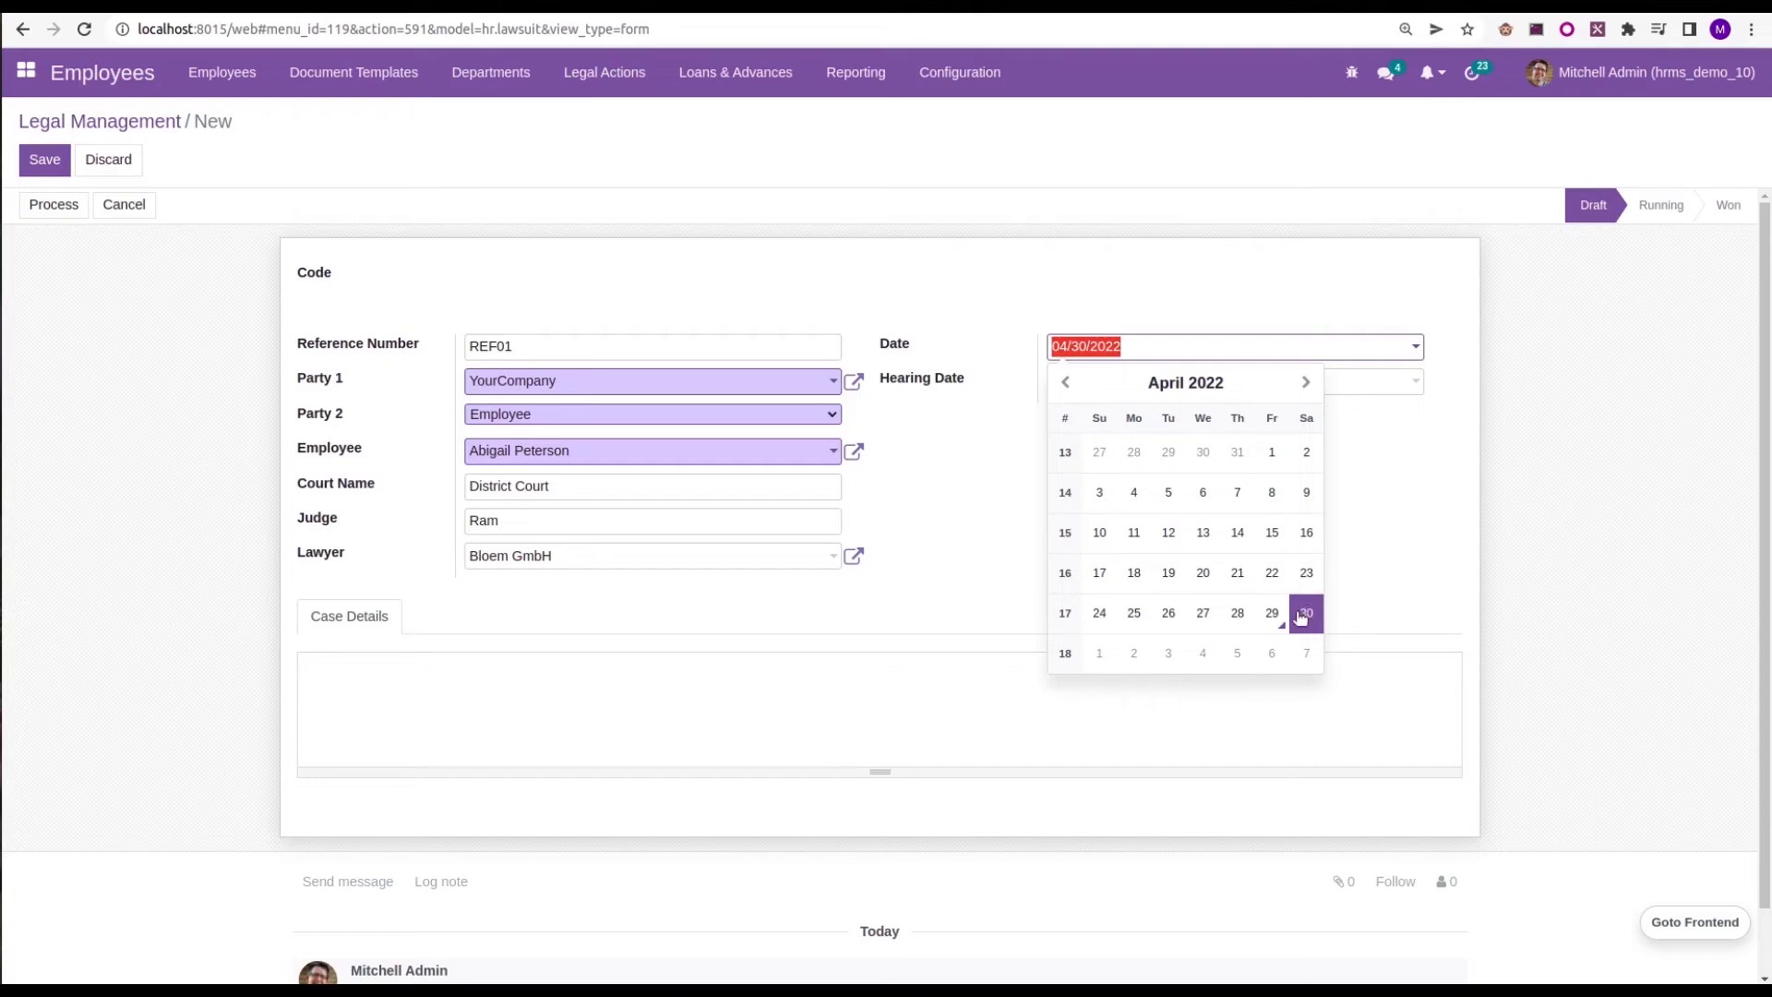
left_click(1274, 613)
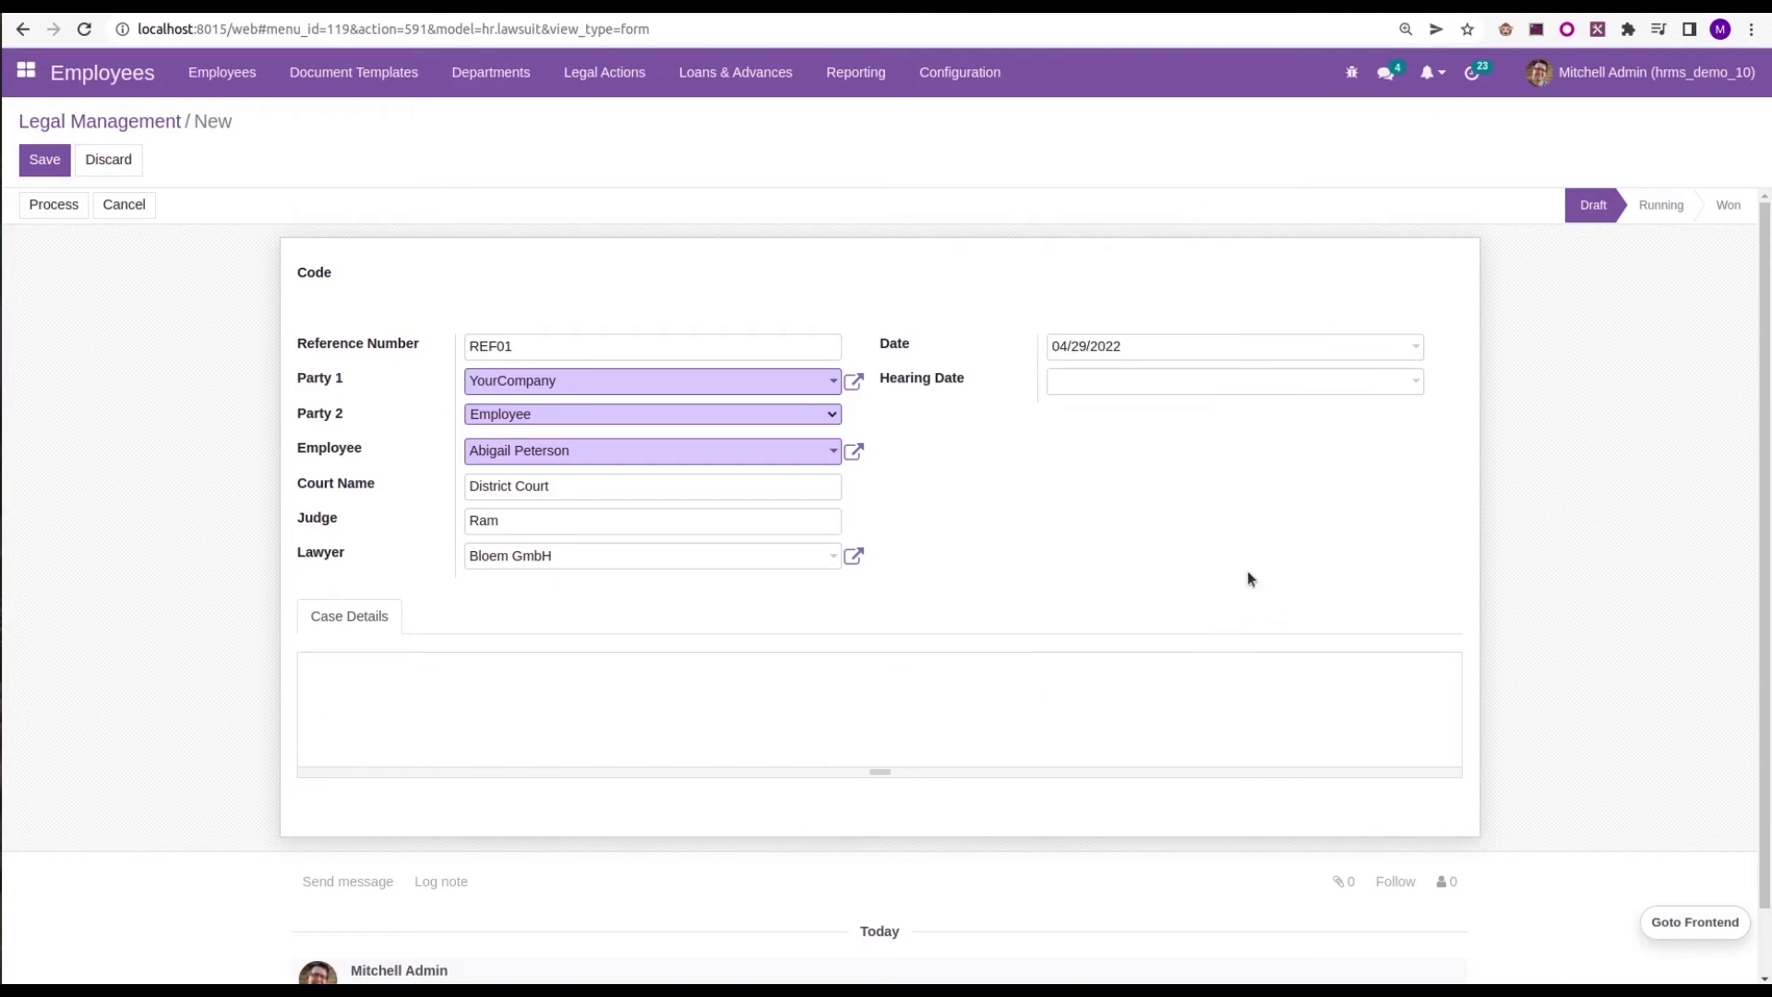
left_click(1110, 385)
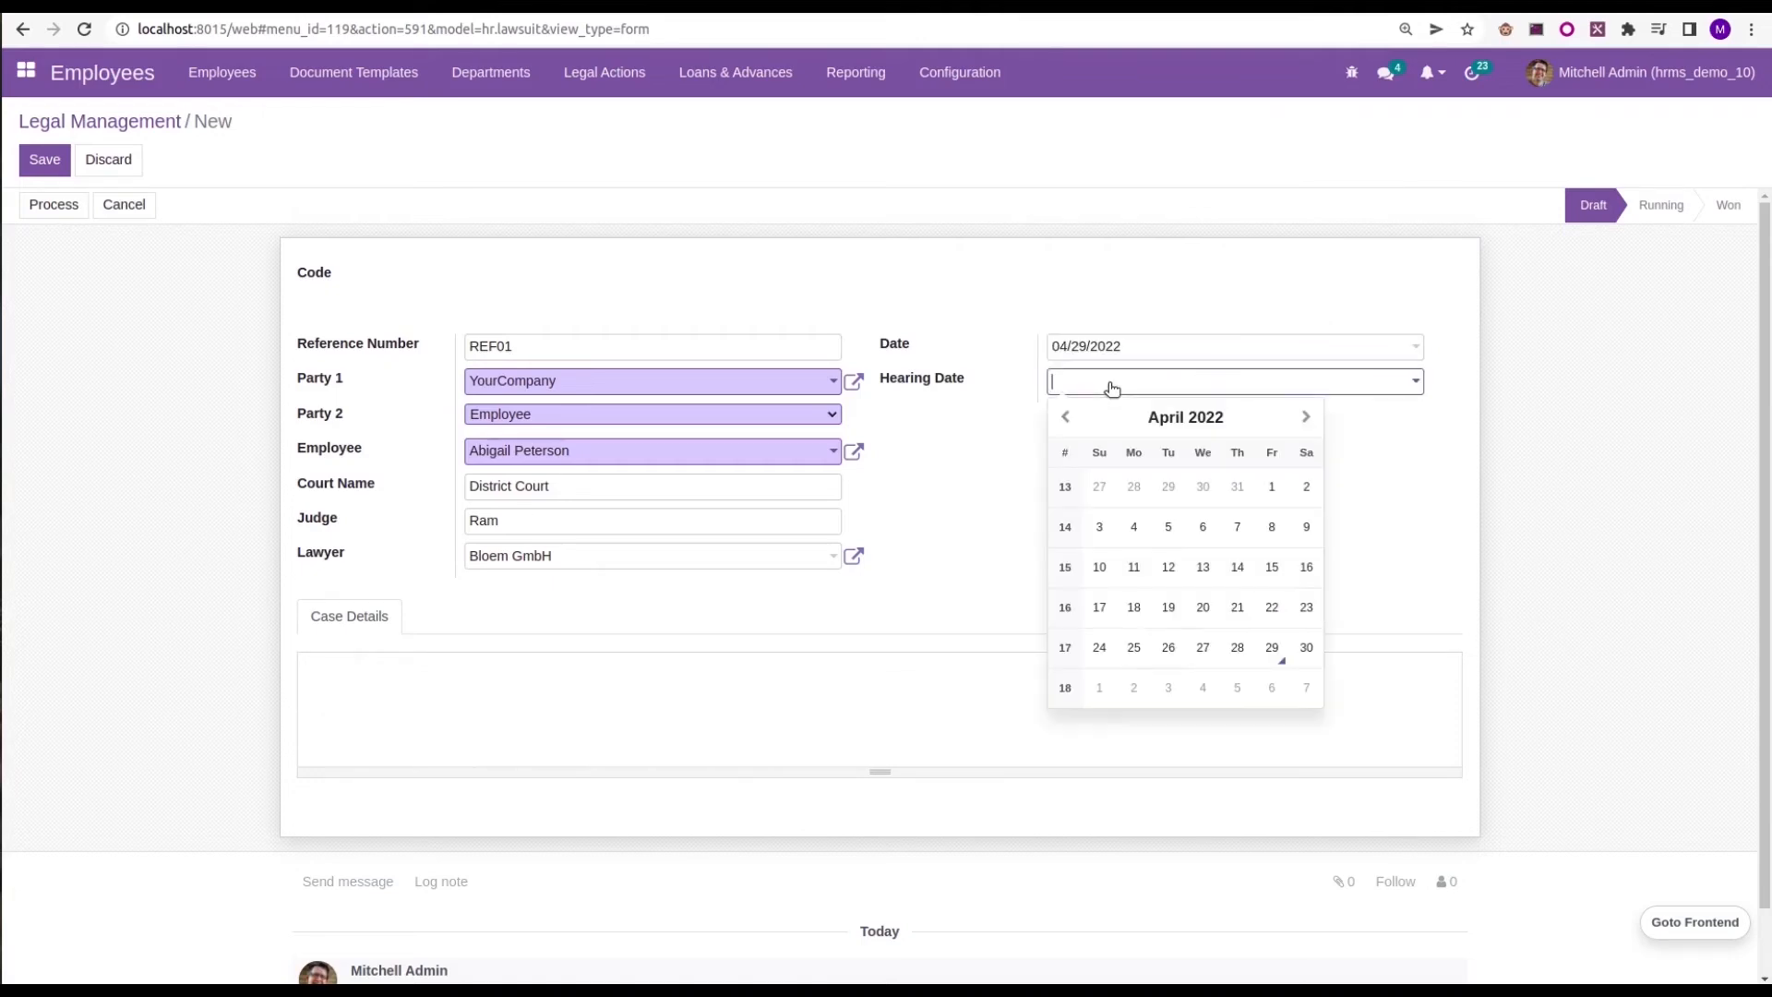
left_click(1271, 651)
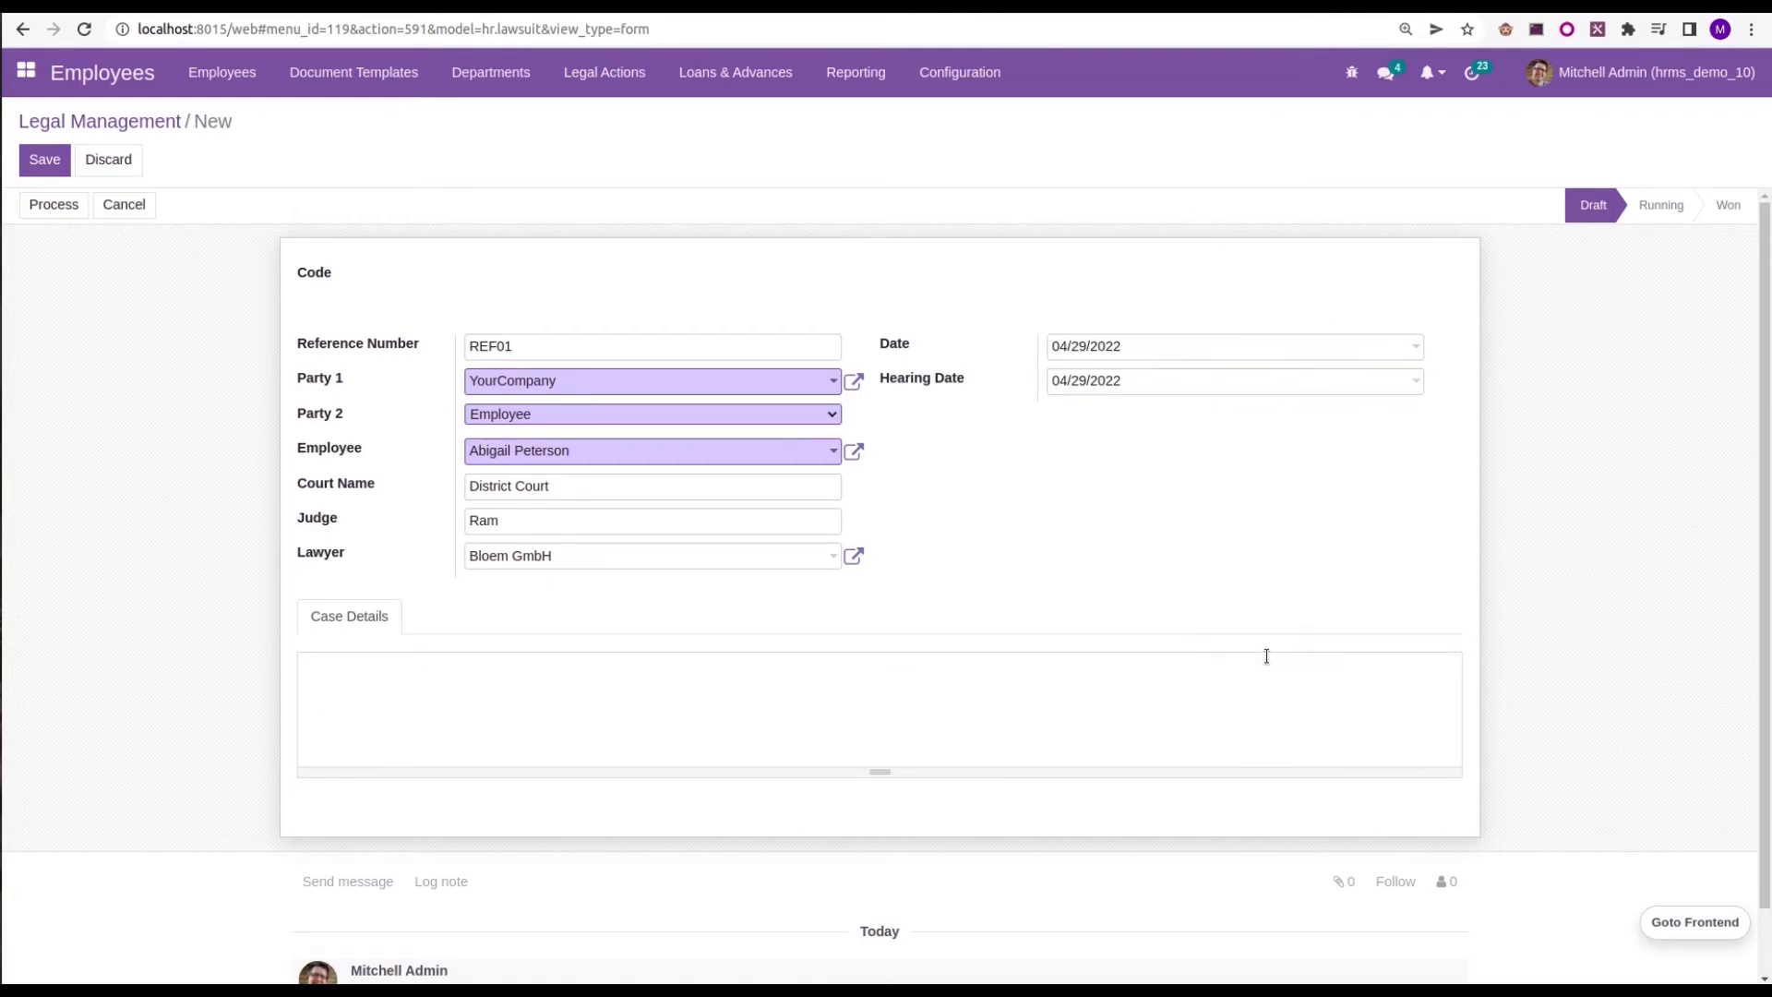
Enter "Case regards the issues with employees" as the case details and save the legal action record
left_click(387, 680)
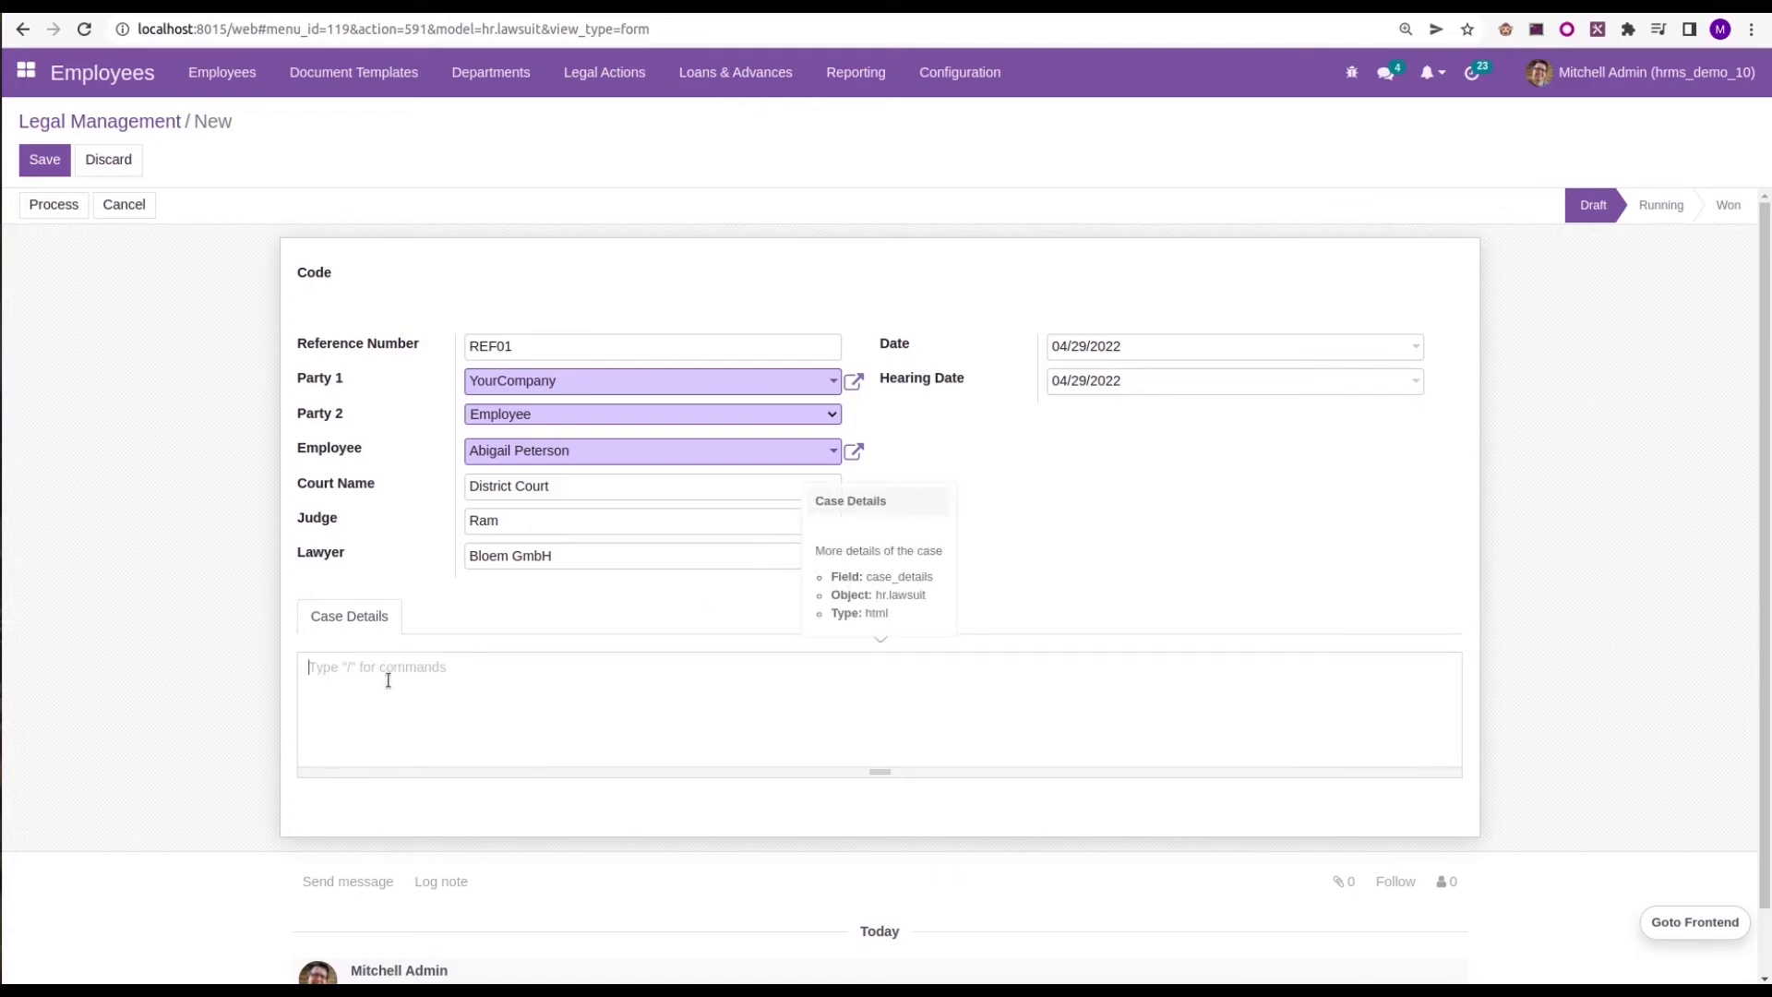
type("Case regards the issues with employees")
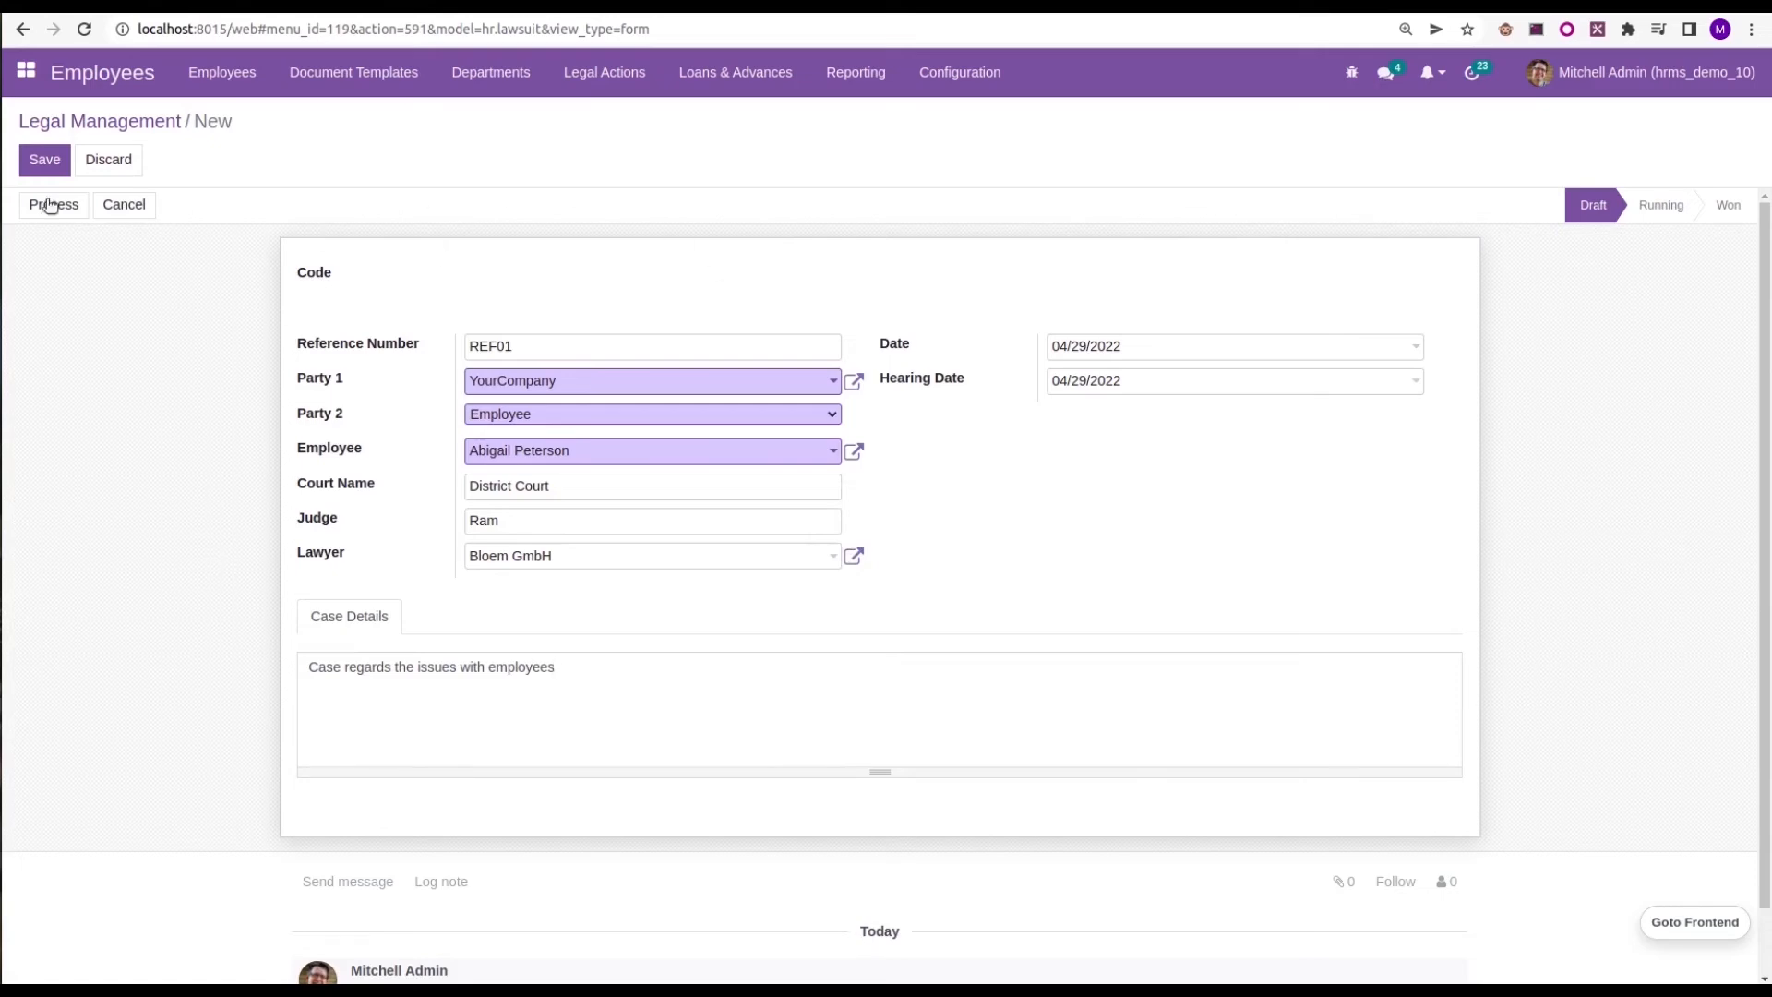
left_click(42, 164)
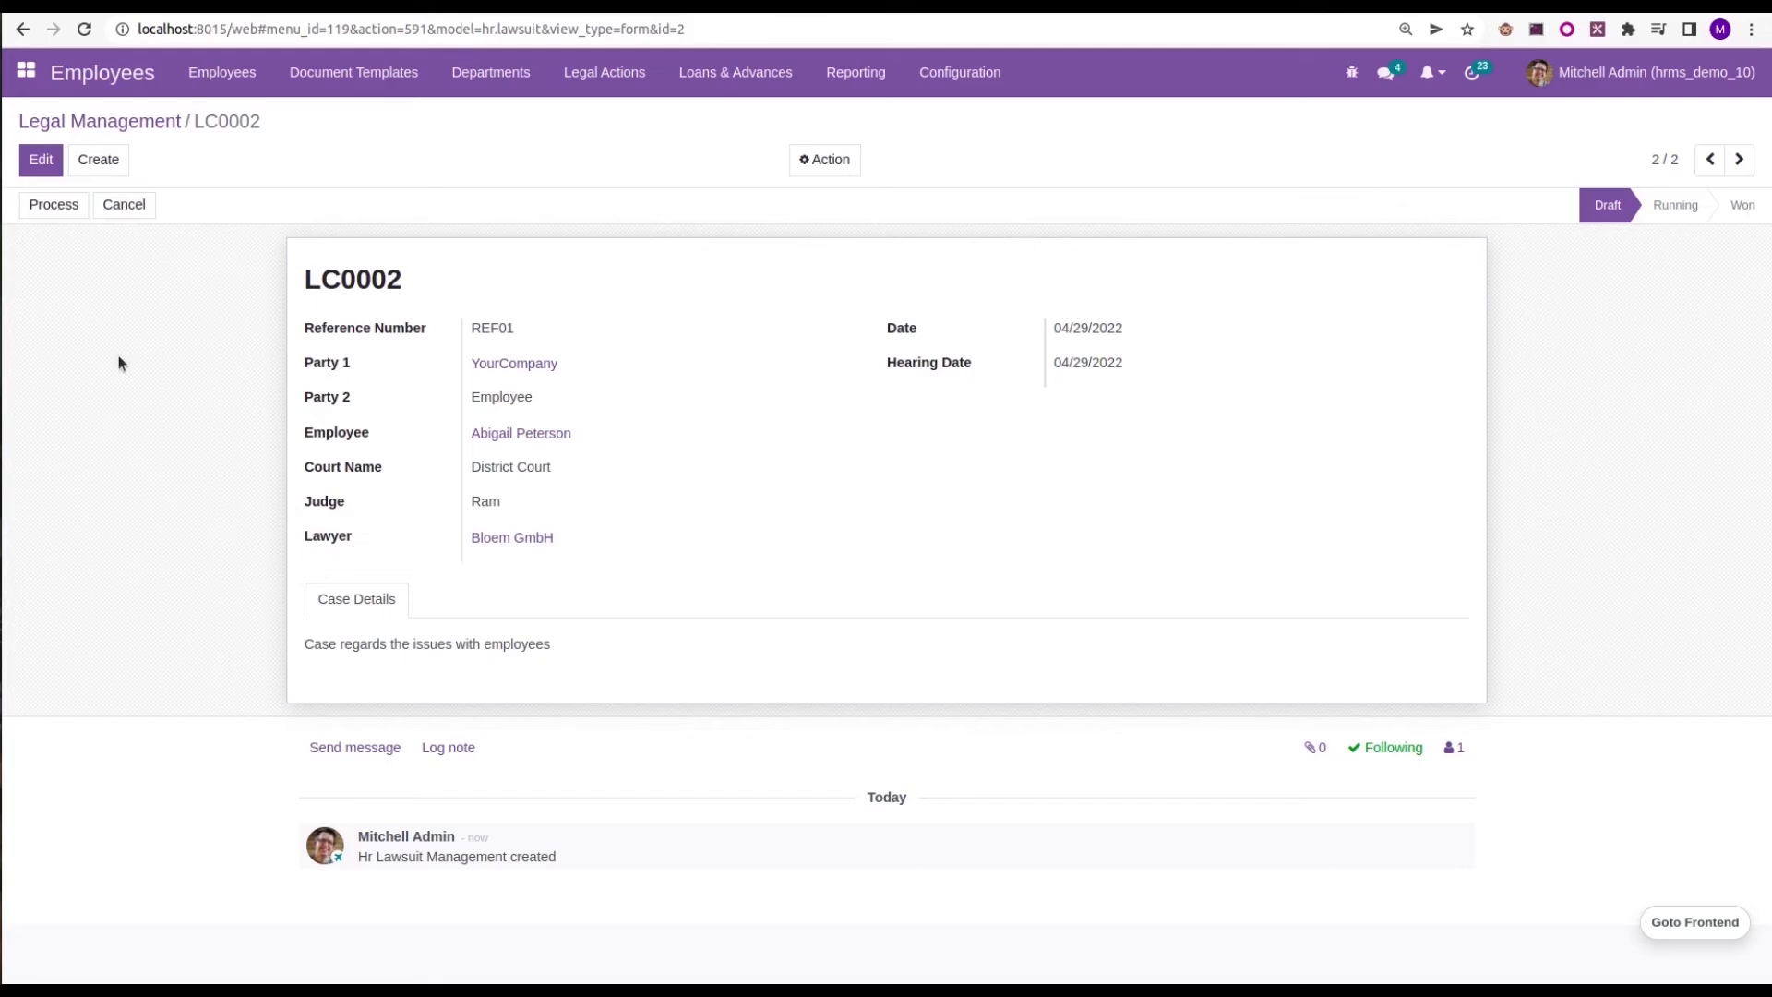
Process the saved legal case and mark it as Won
left_click(55, 205)
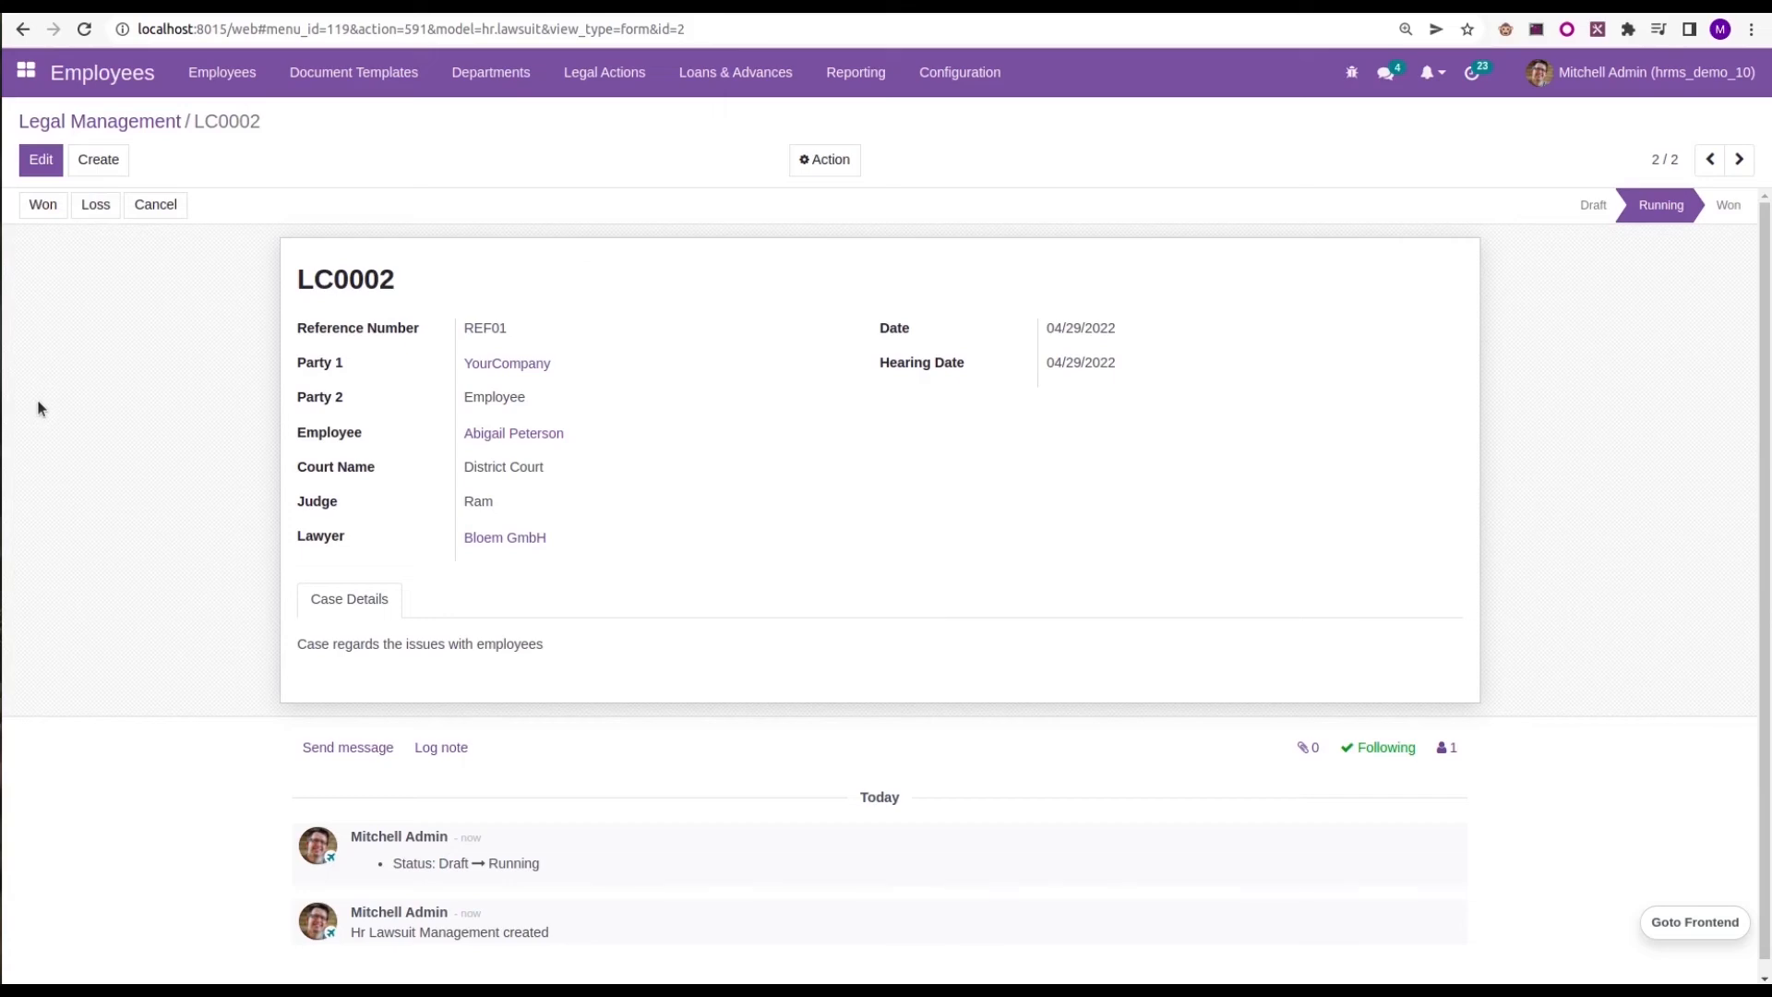
left_click(43, 209)
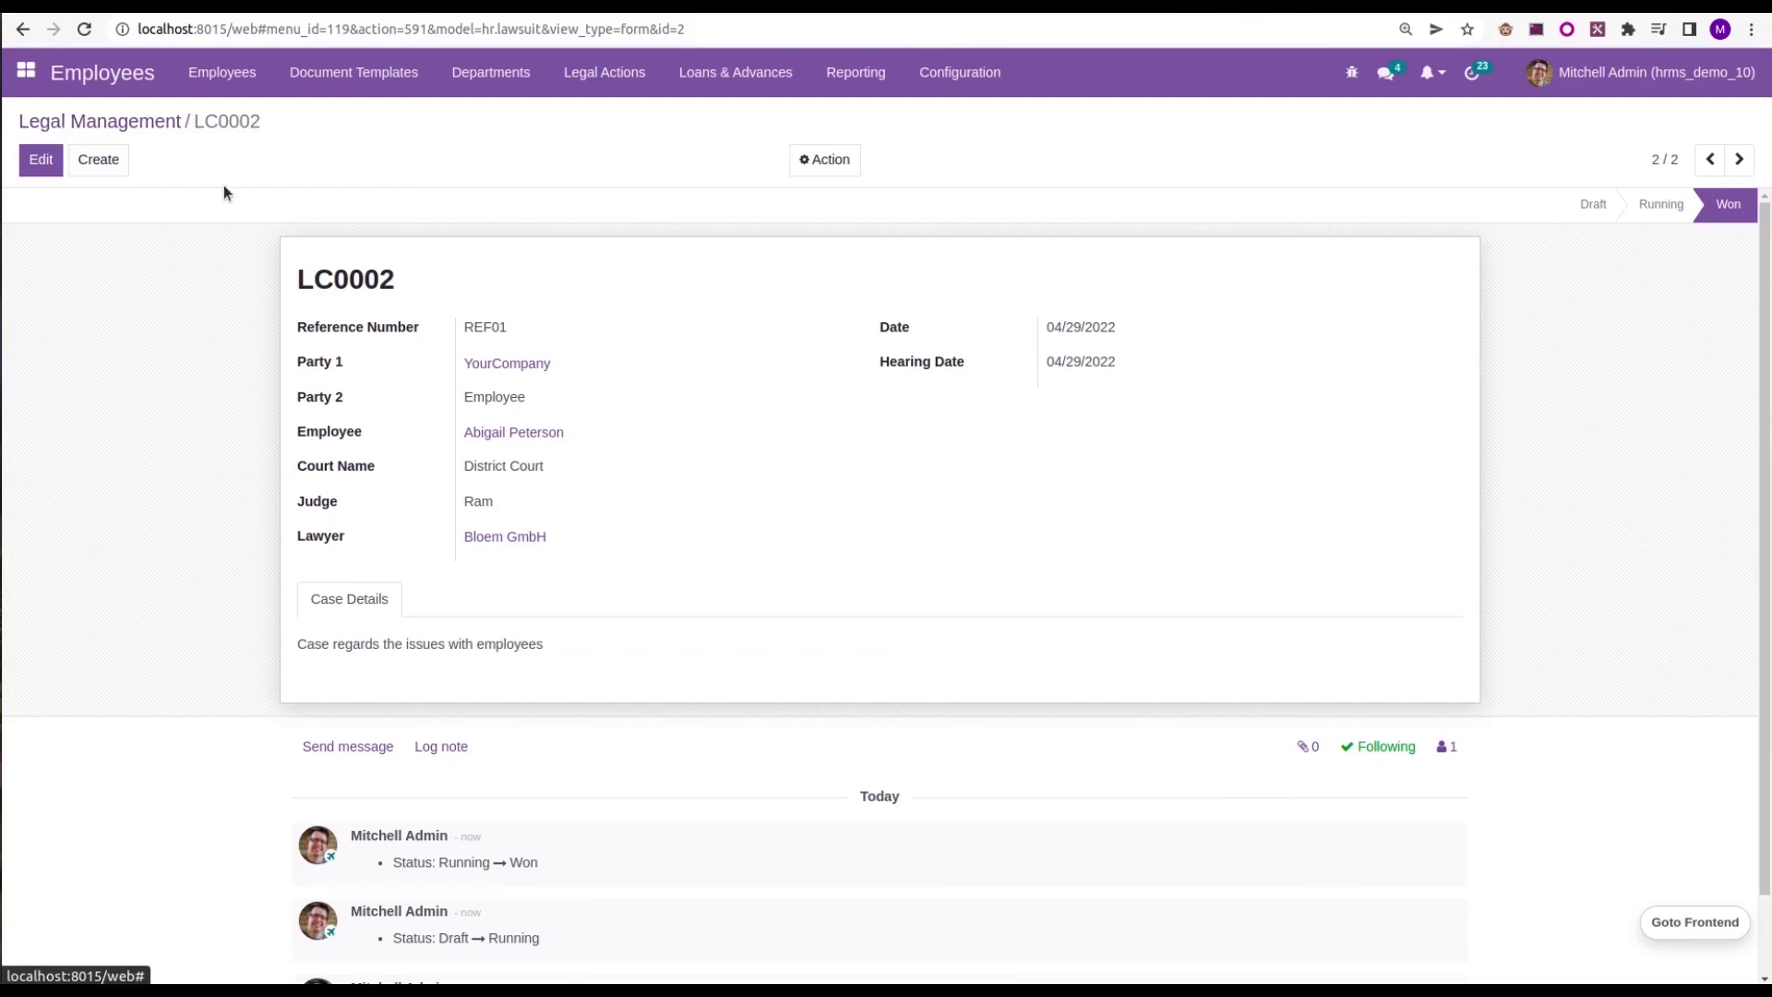
Check the case's code and its entry in the Legal Management list, and return to the overview of all apps
left_click_drag(426, 282, 286, 286)
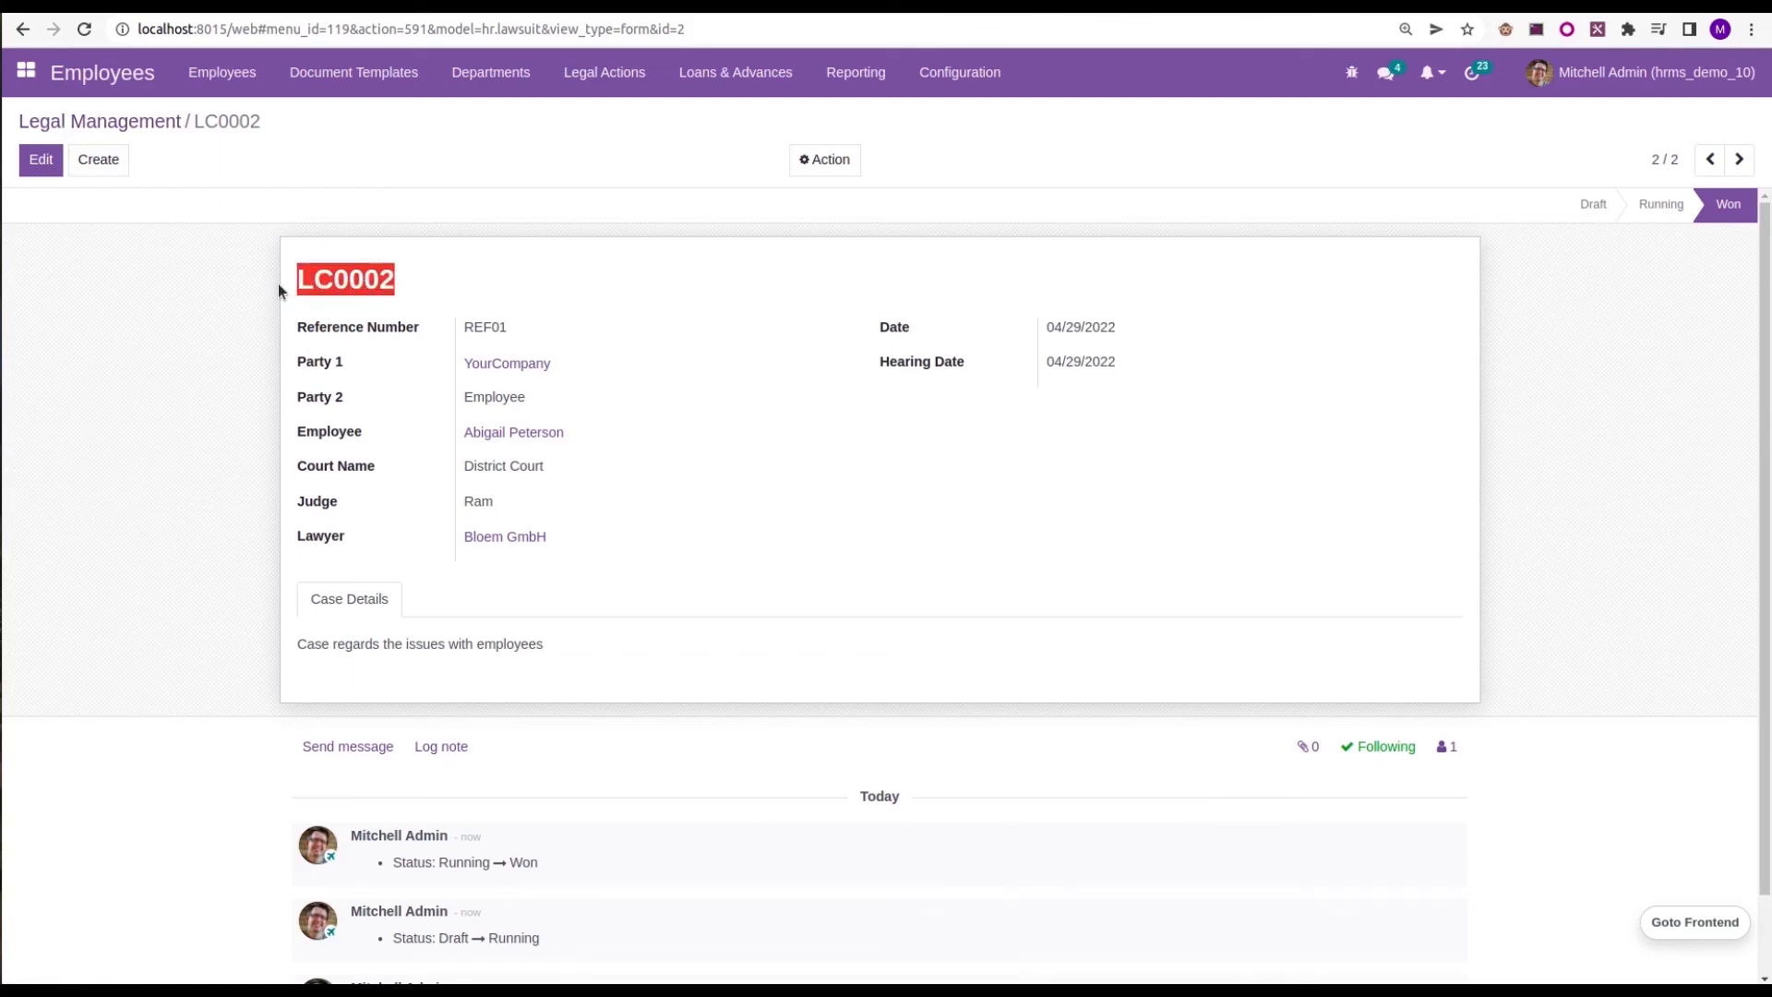
left_click(111, 121)
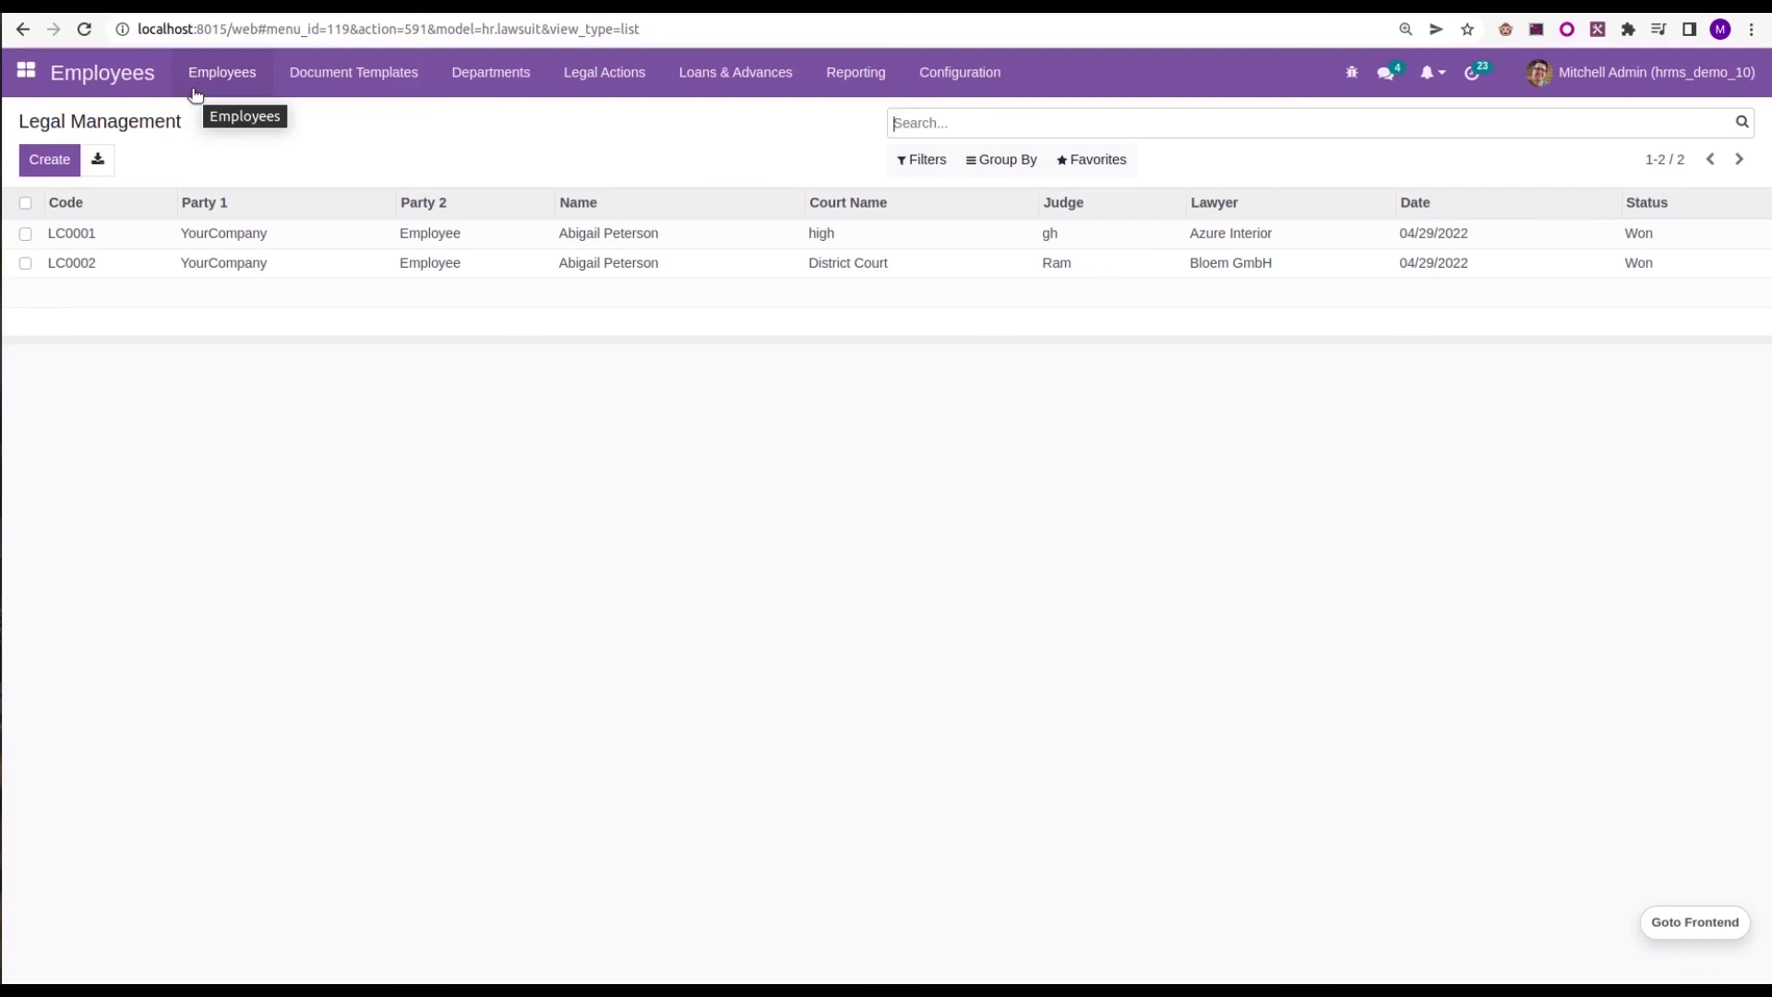
left_click(26, 71)
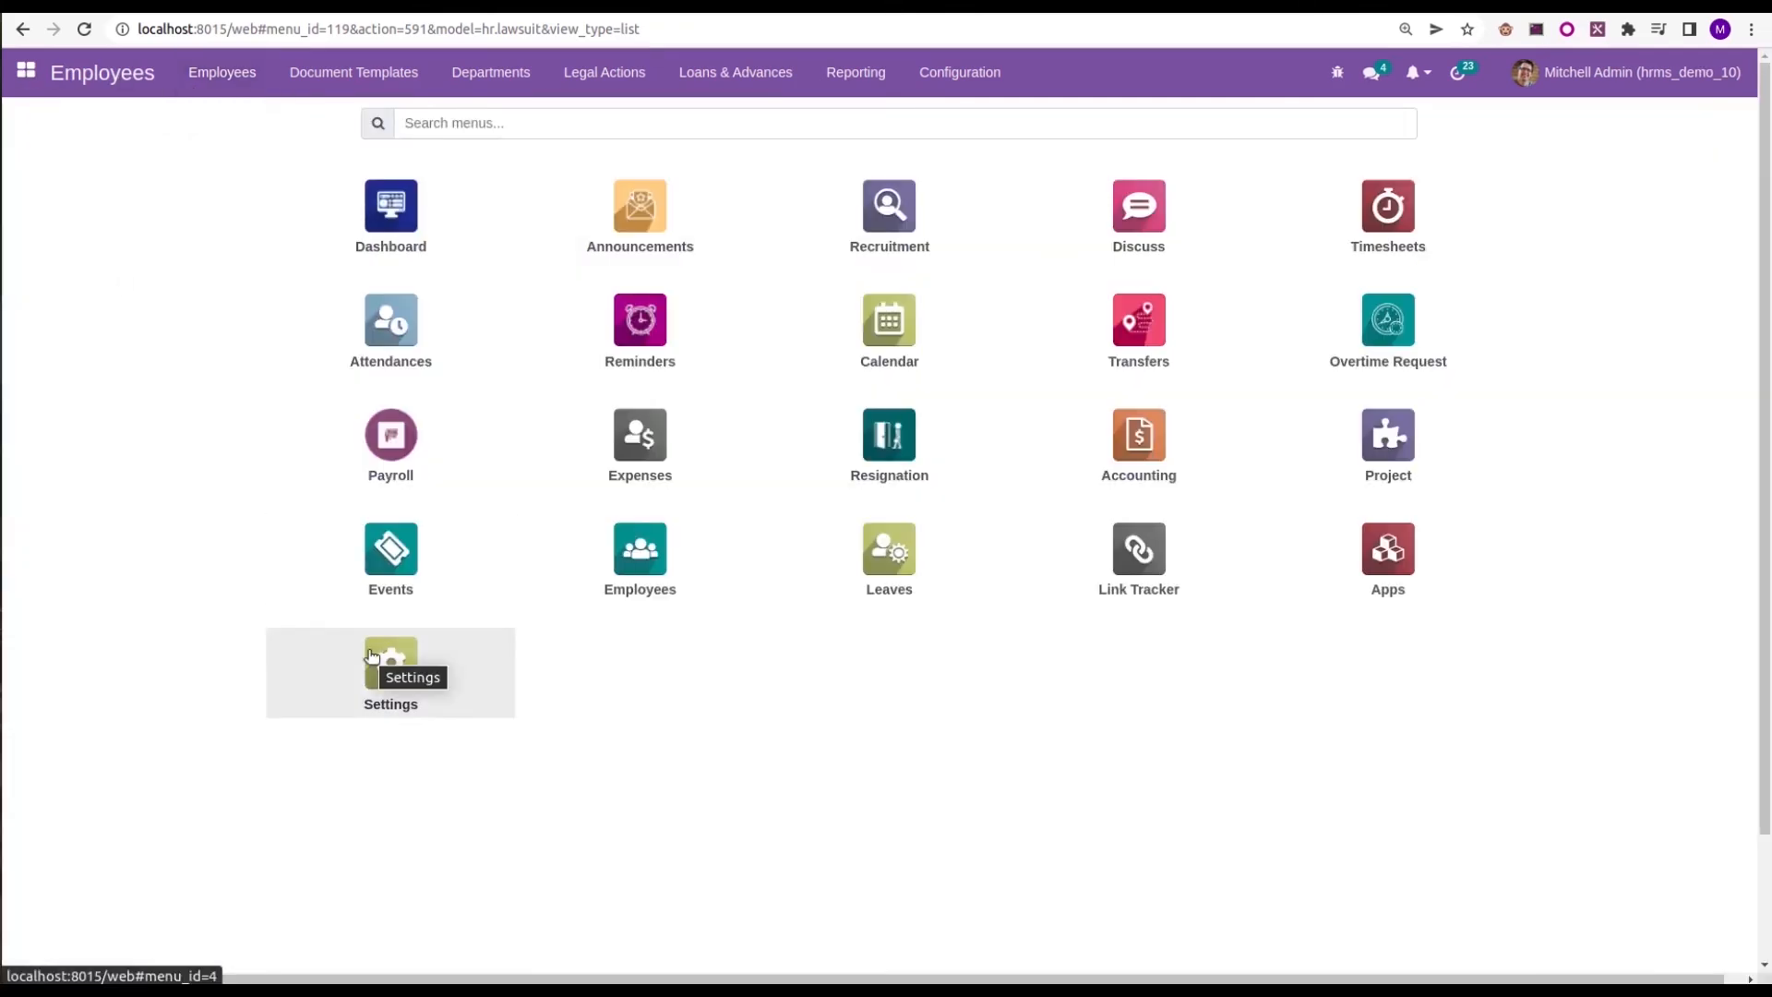